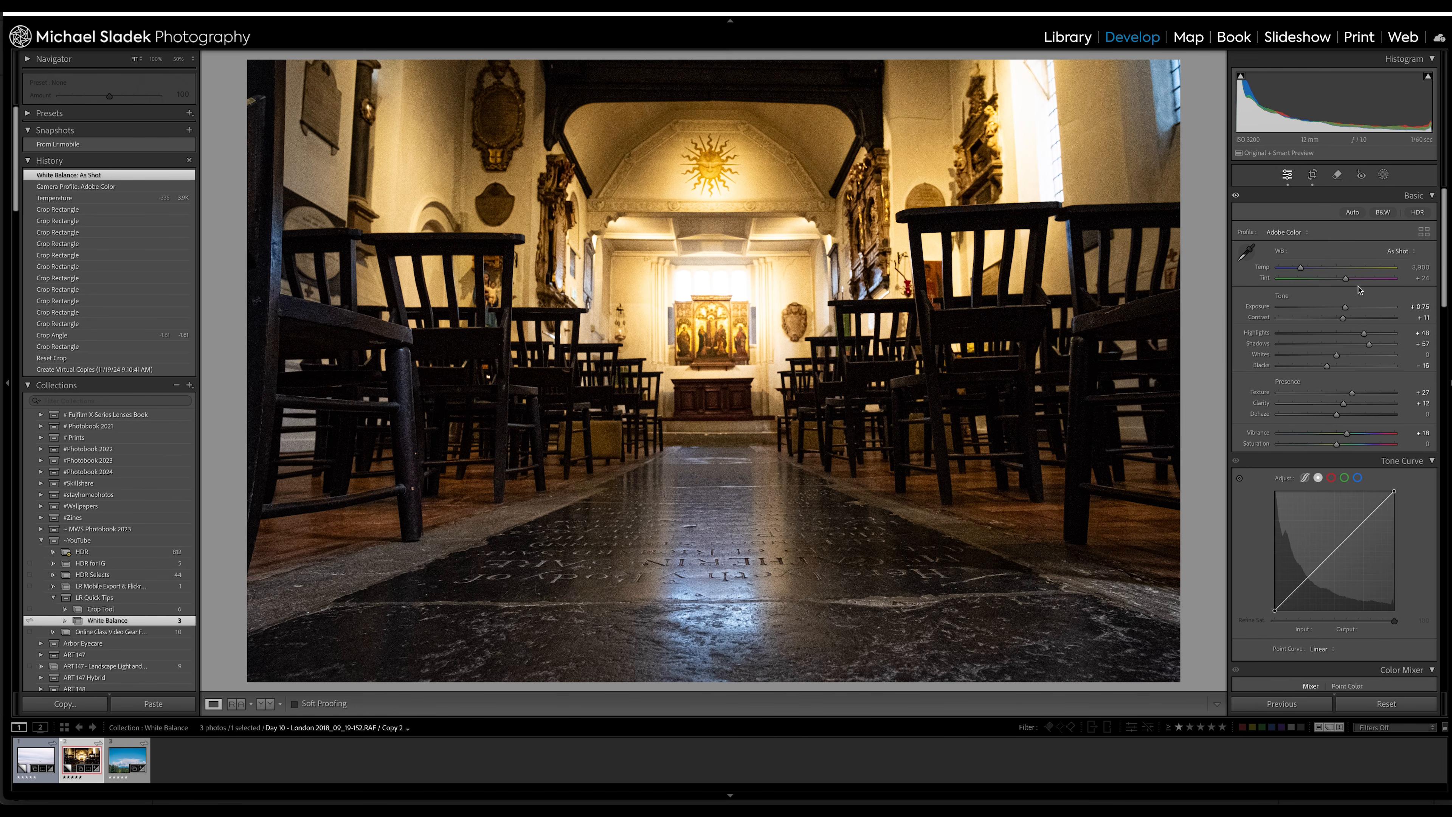
Open the forest and clouds landscape photo and set its white balance to Auto.
left_click(127, 765)
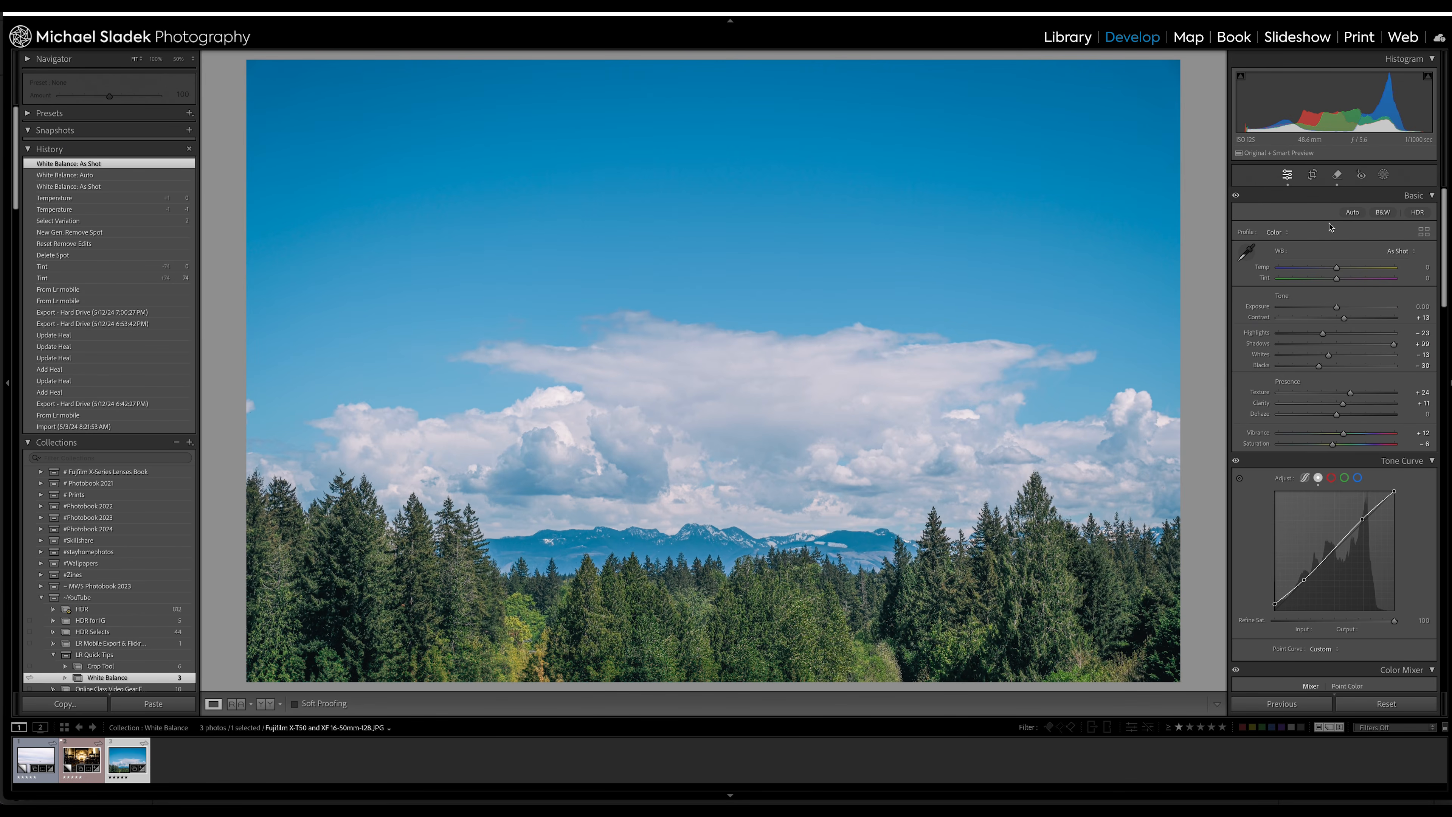
left_click(1412, 254)
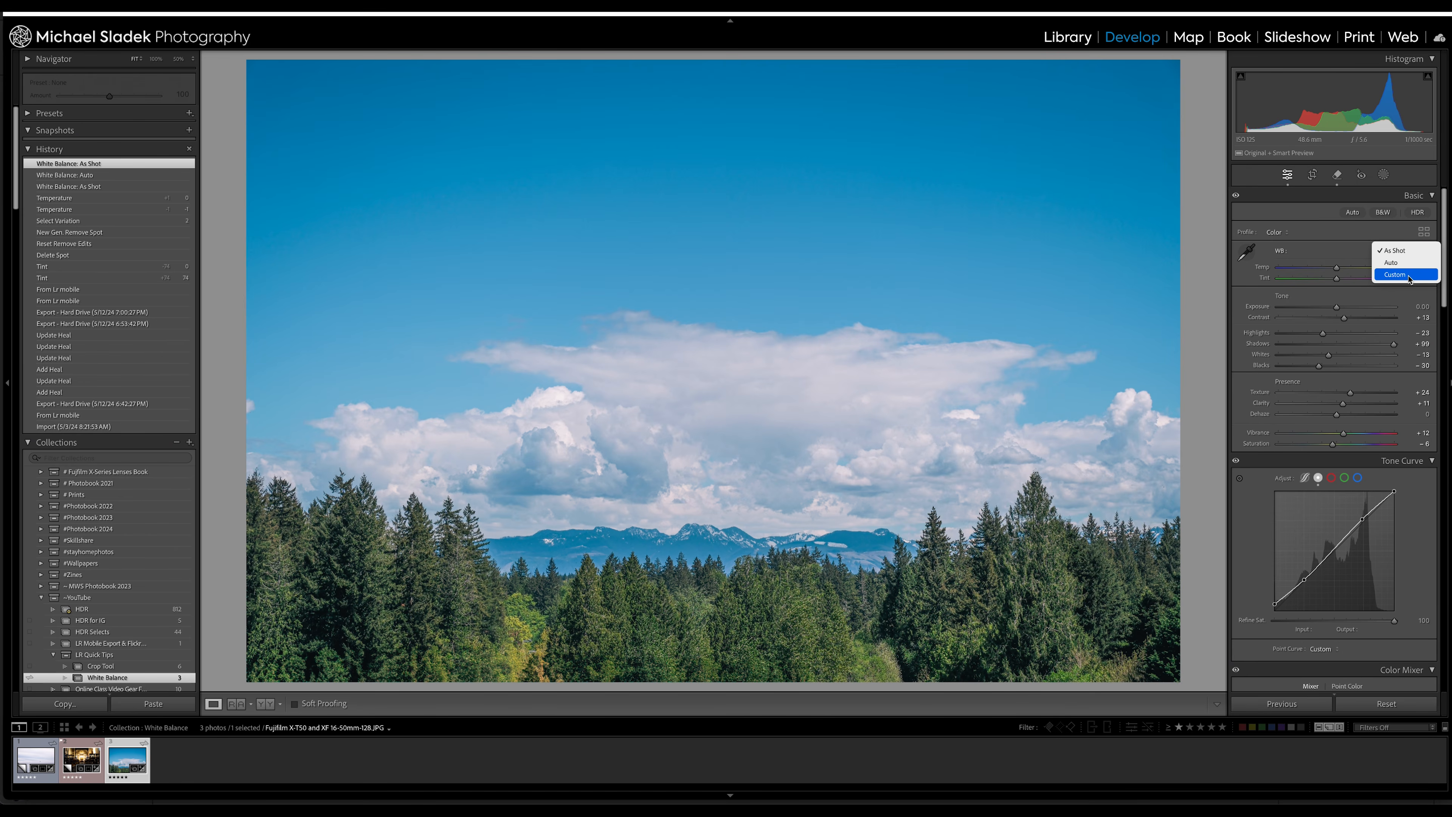
left_click(1410, 263)
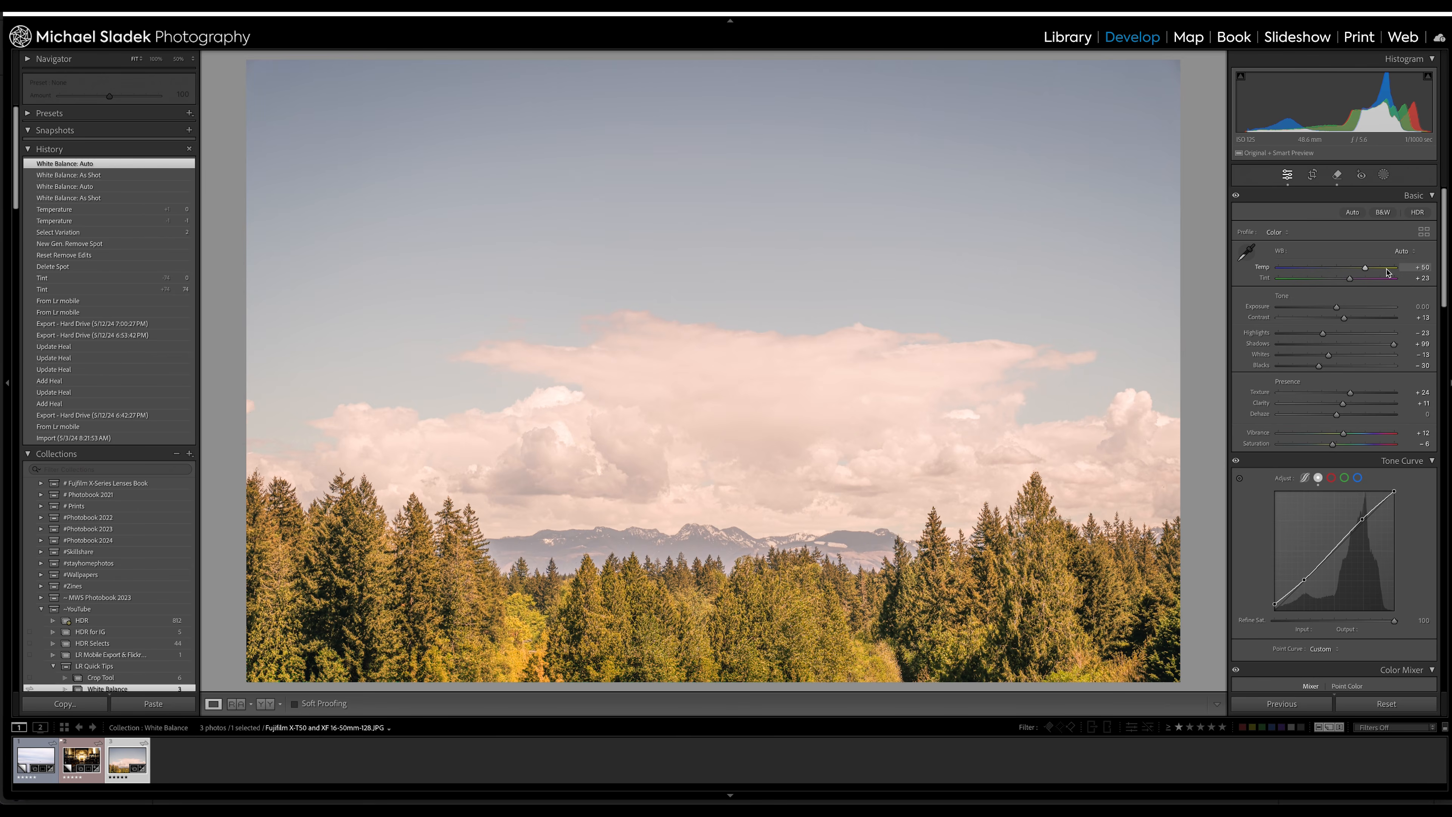
Reset Temp and Tint to 0 on the landscape photo and sample the white cloud as neutral with the White Balance Selector.
double_click(1365, 270)
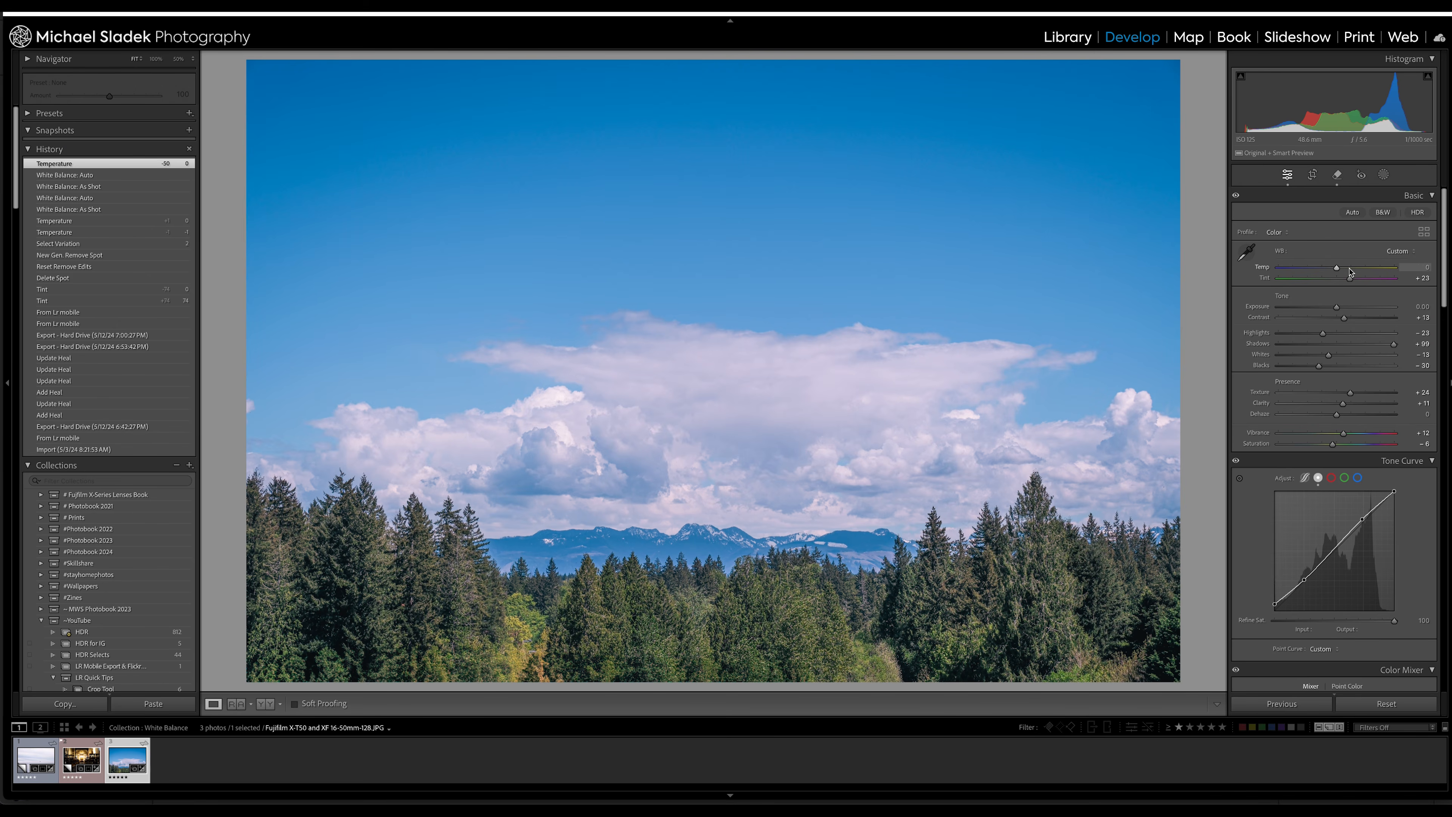
double_click(1265, 280)
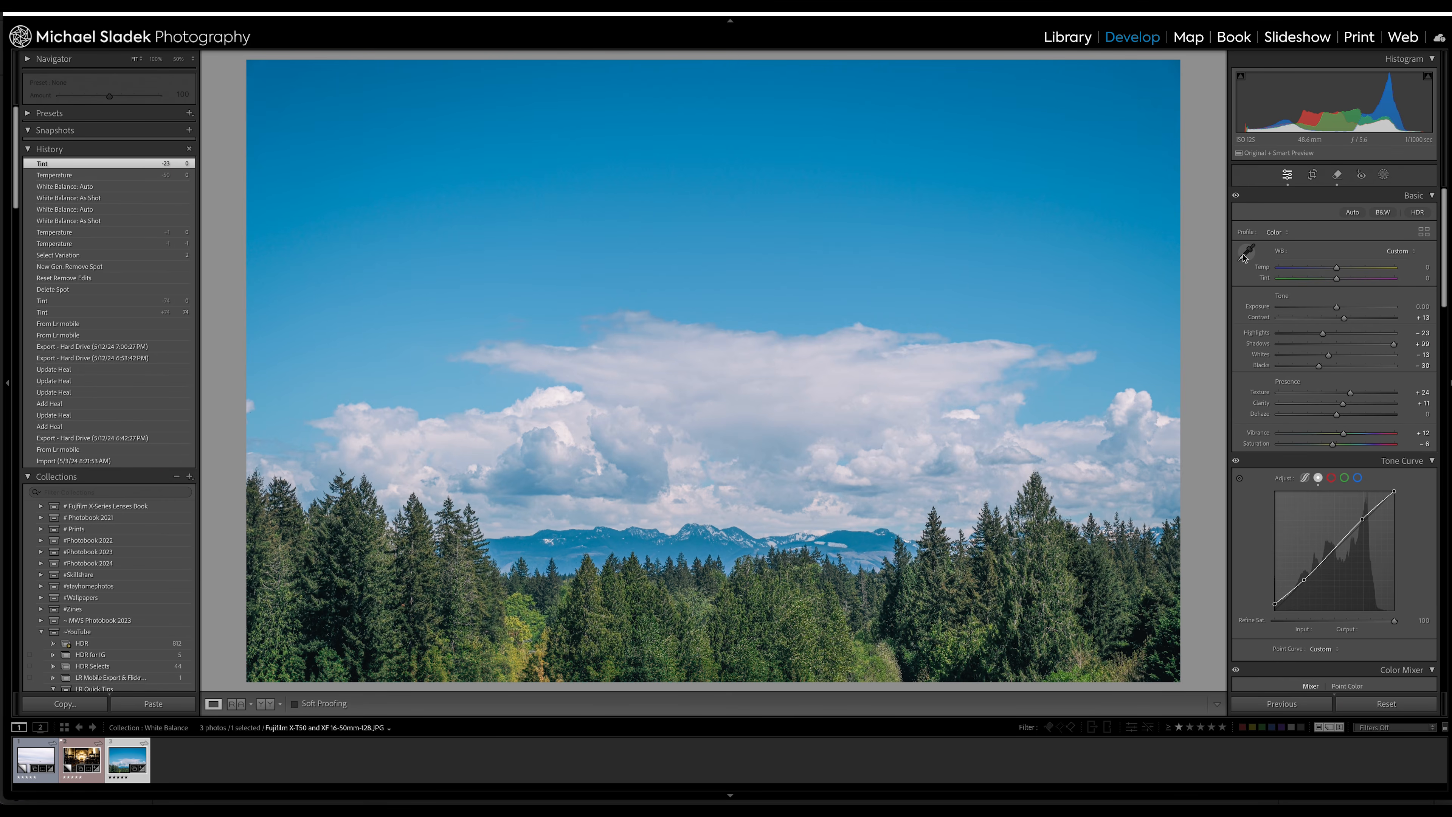
left_click(1245, 253)
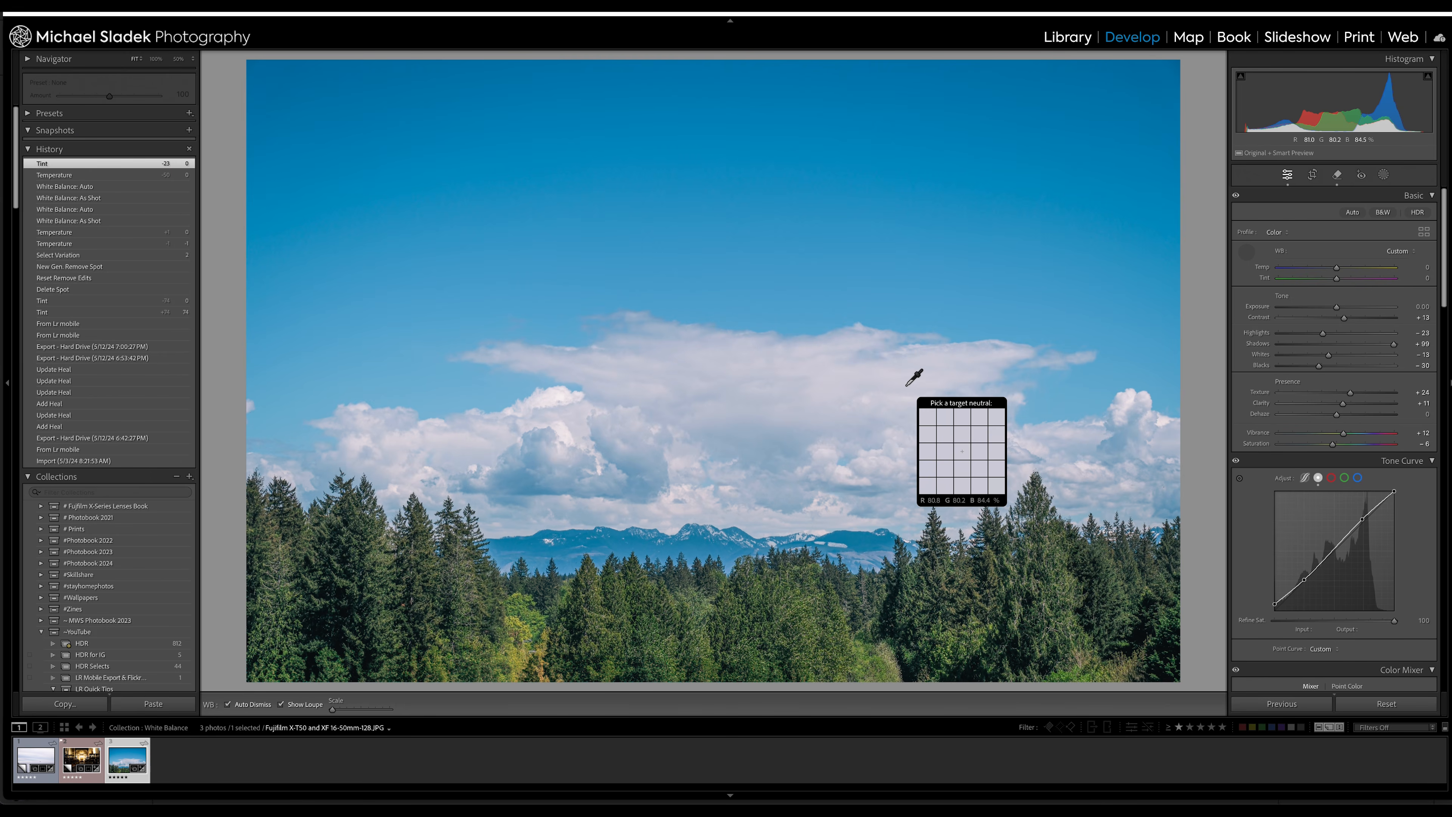
left_click(906, 385)
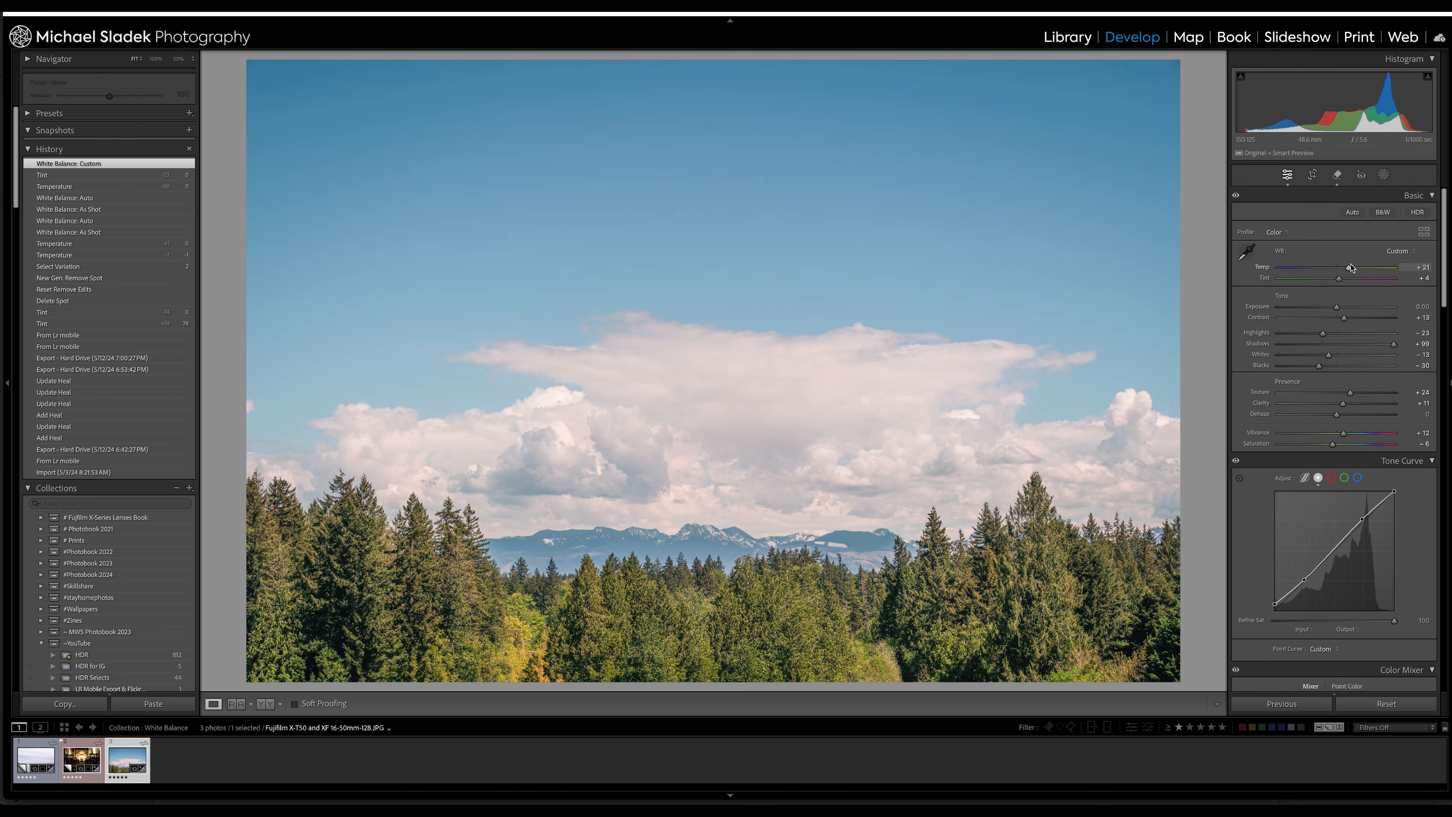
Return the landscape's white balance to As Shot and adjust it manually to Temp +20 and Tint -27.
left_click(1397, 252)
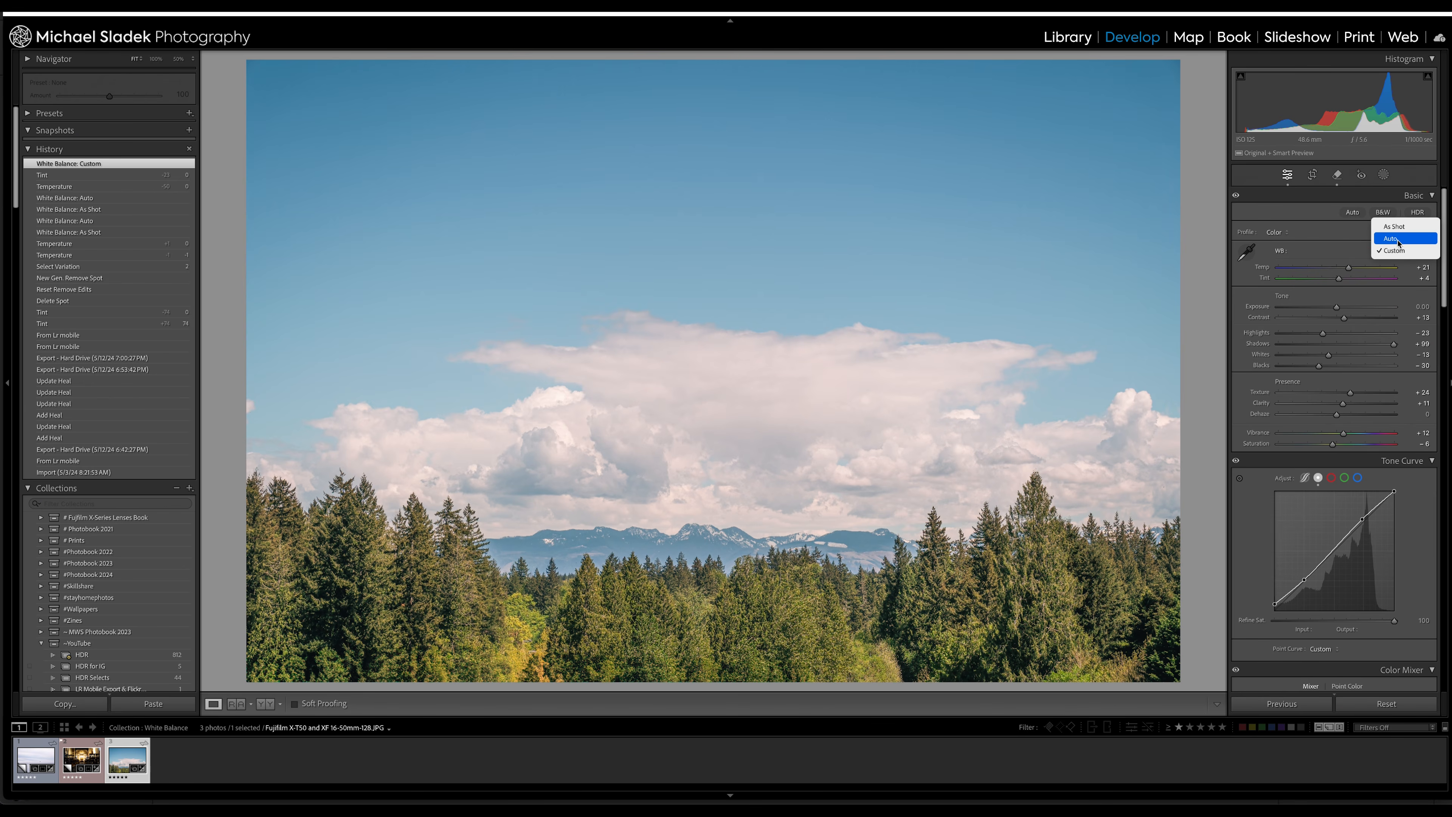
left_click(1407, 464)
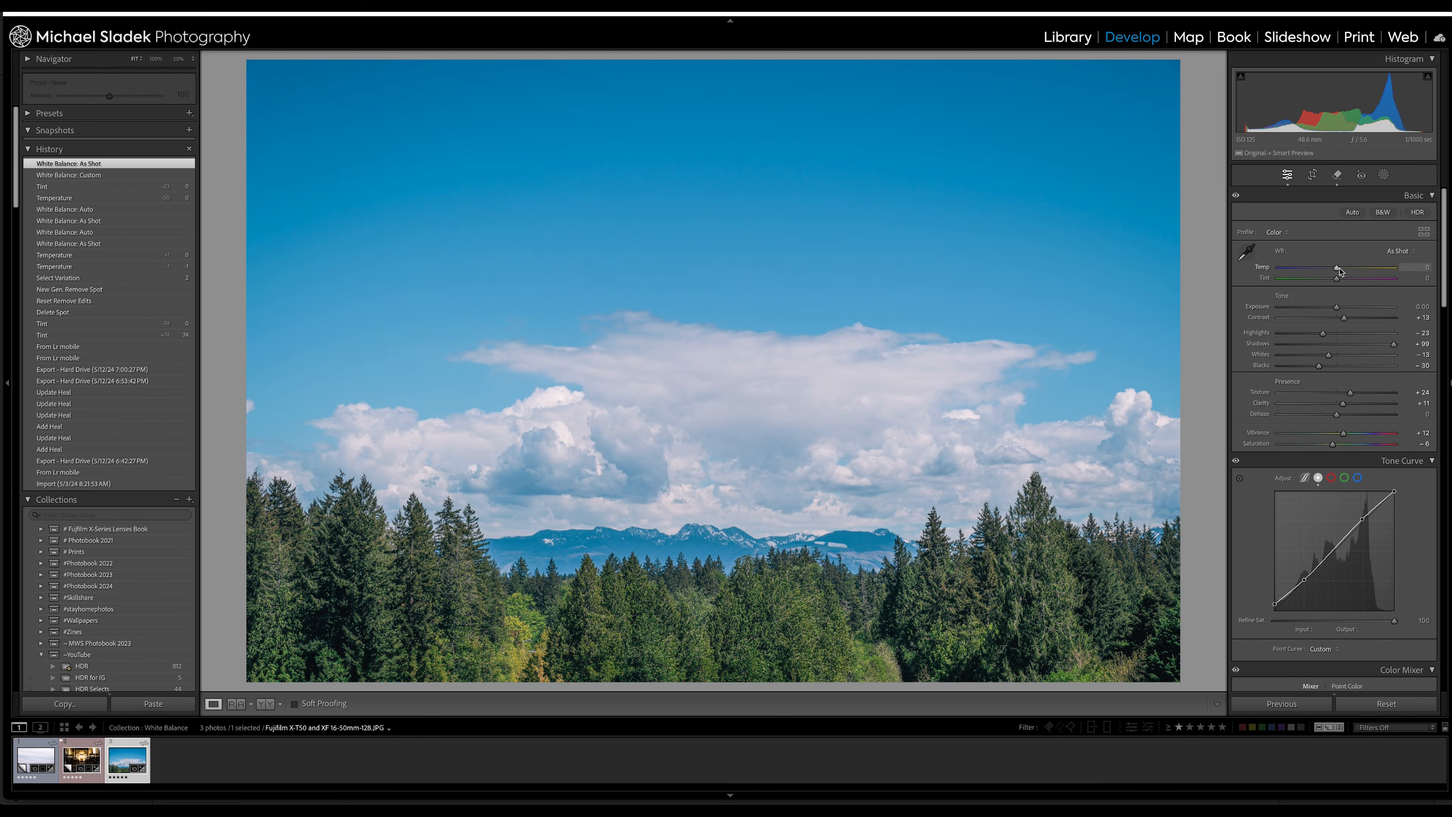
left_click_drag(1337, 268, 1320, 283)
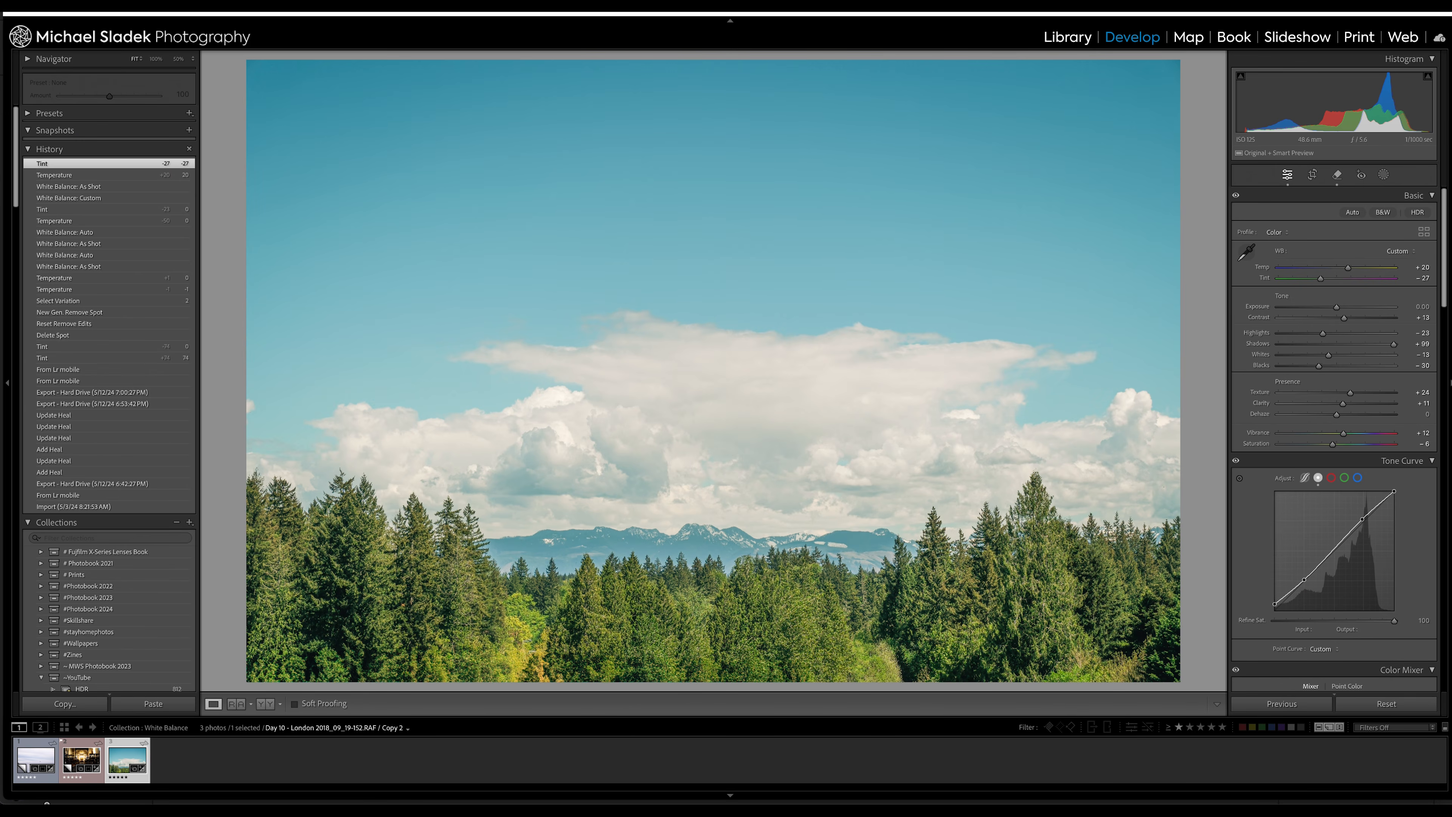
Open the church interior photo and try the Daylight, Cloudy and Shade white balance presets one after another.
left_click(84, 764)
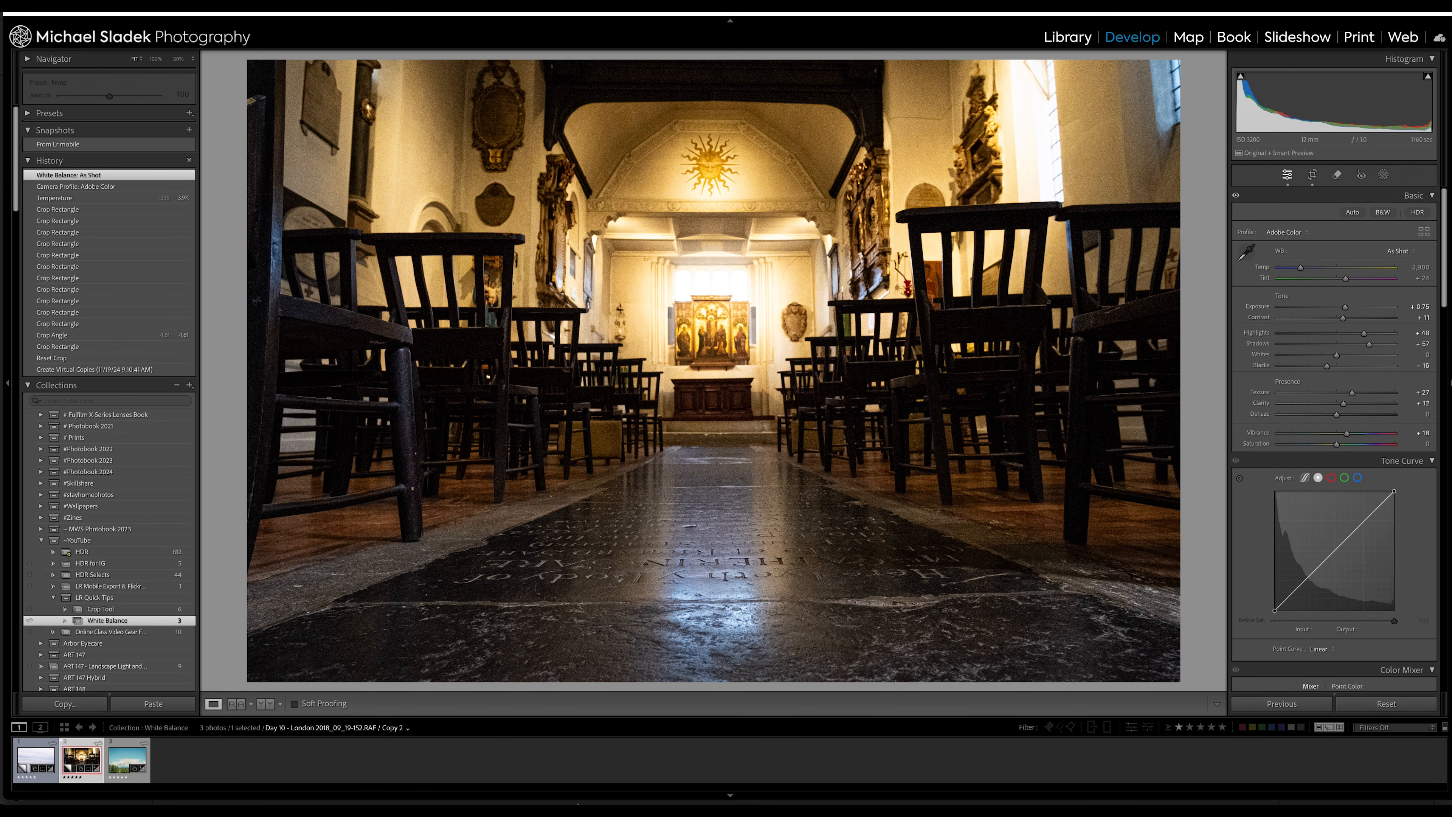
left_click(1414, 253)
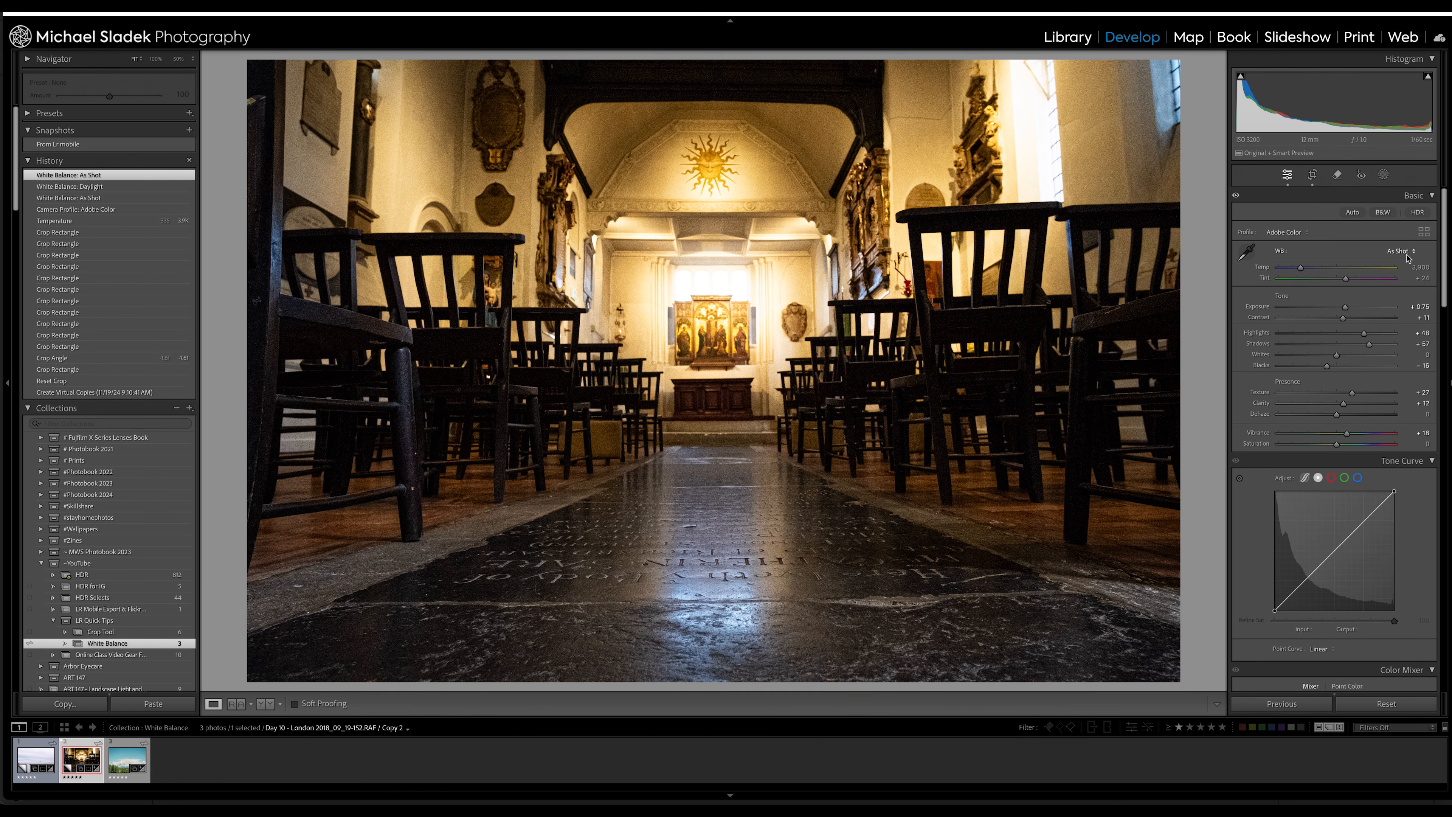
left_click(1407, 251)
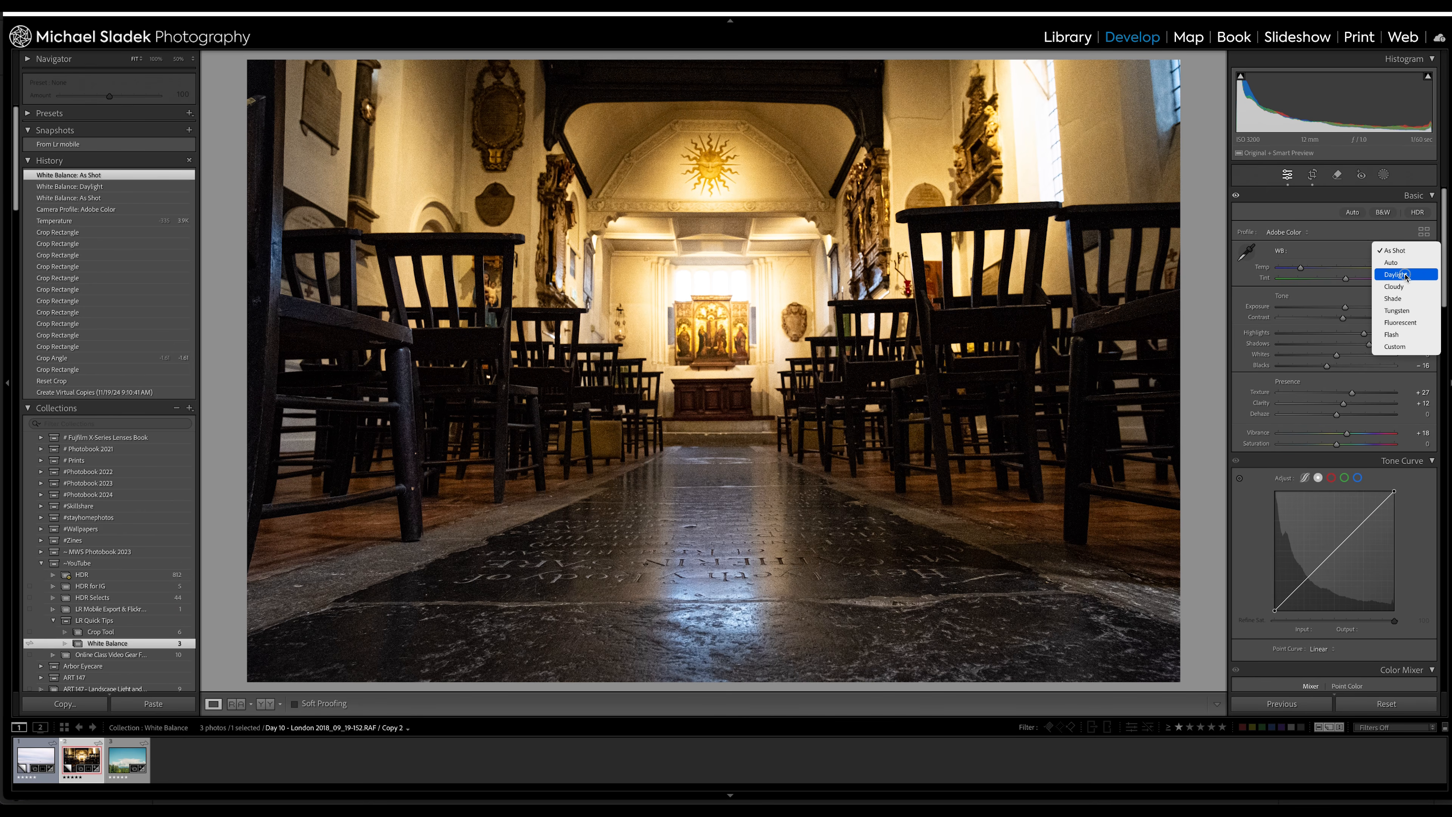
left_click(1406, 275)
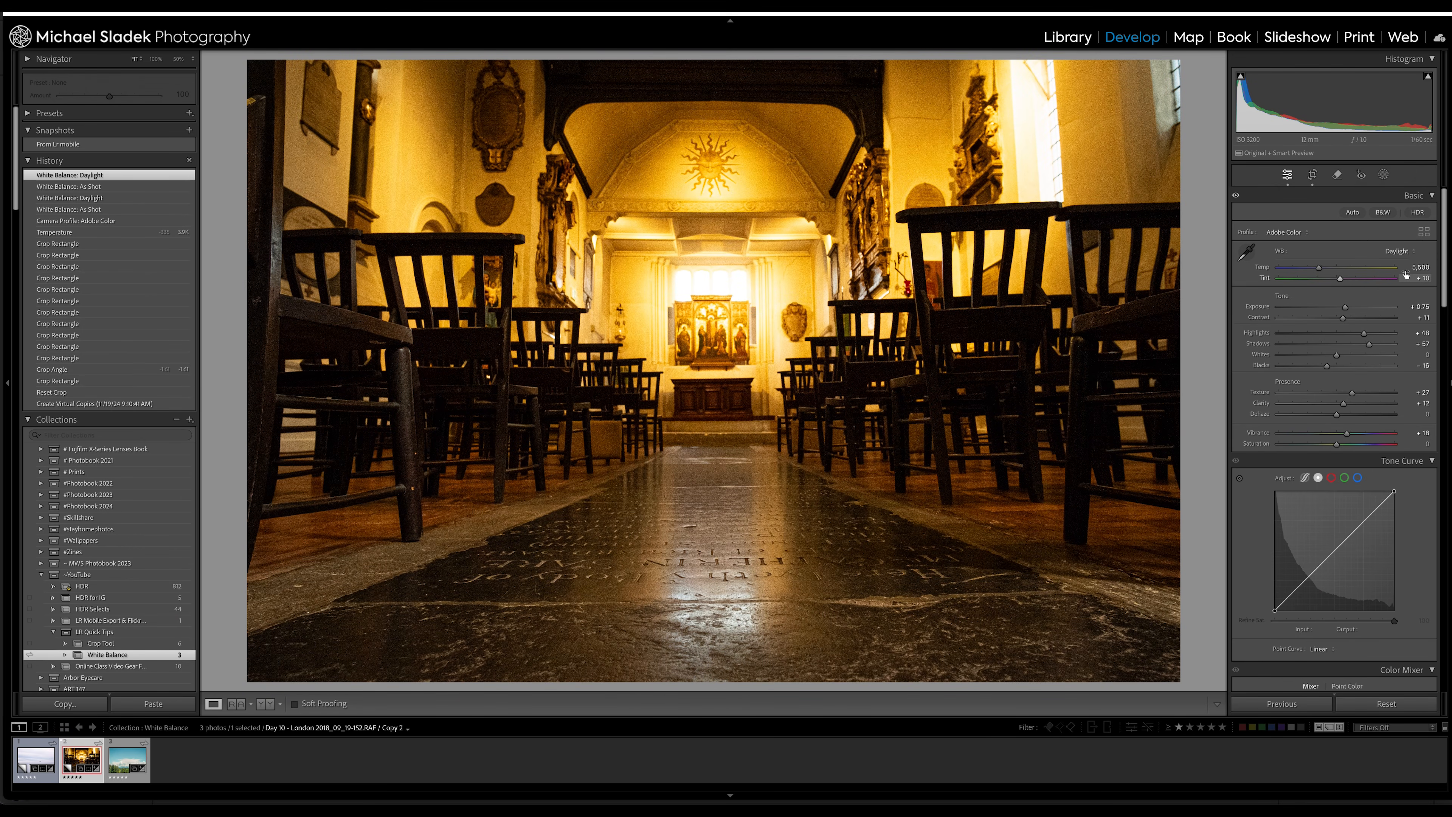
left_click(1397, 252)
left_click(1399, 263)
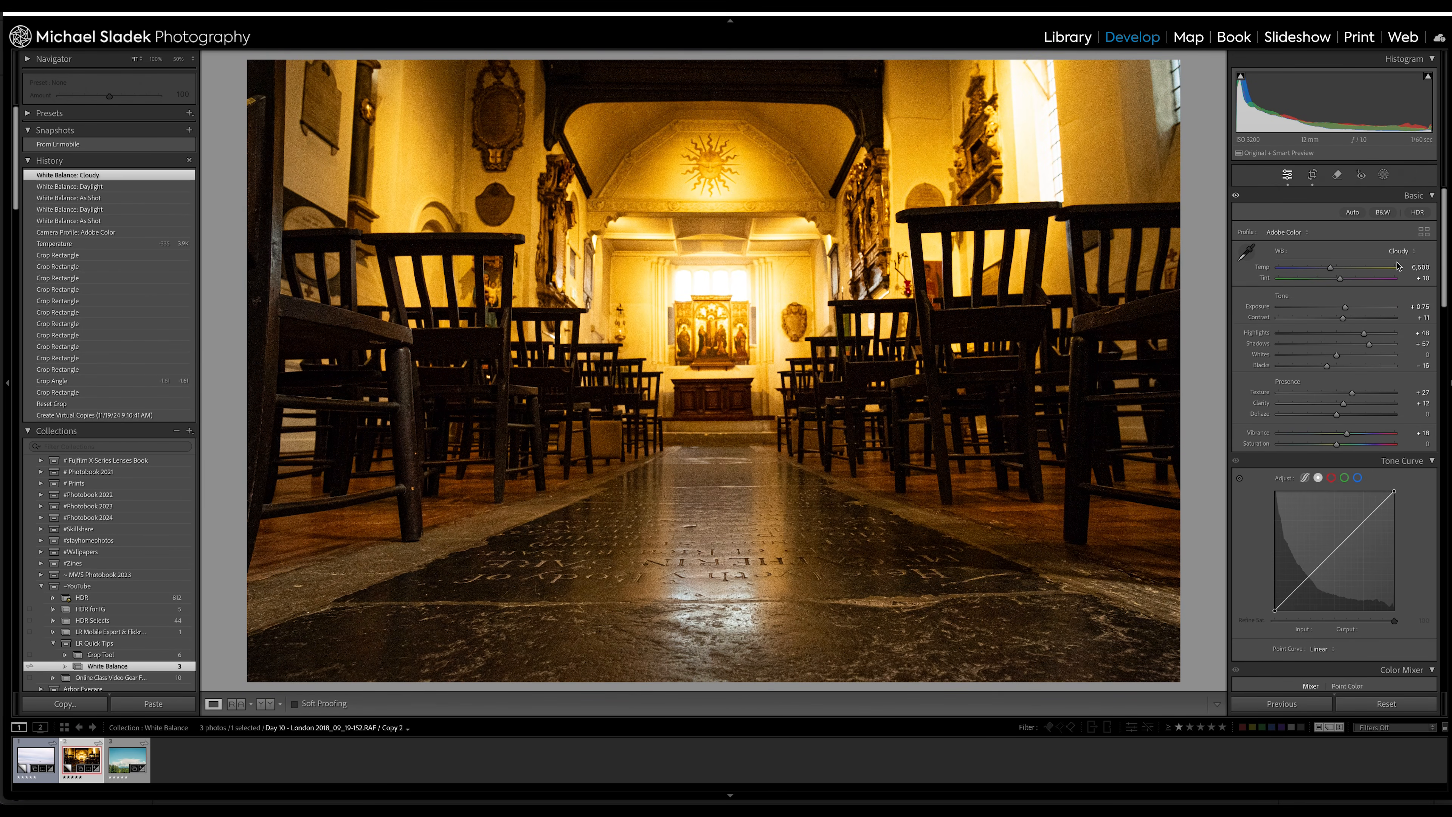
left_click(1399, 252)
left_click(1400, 261)
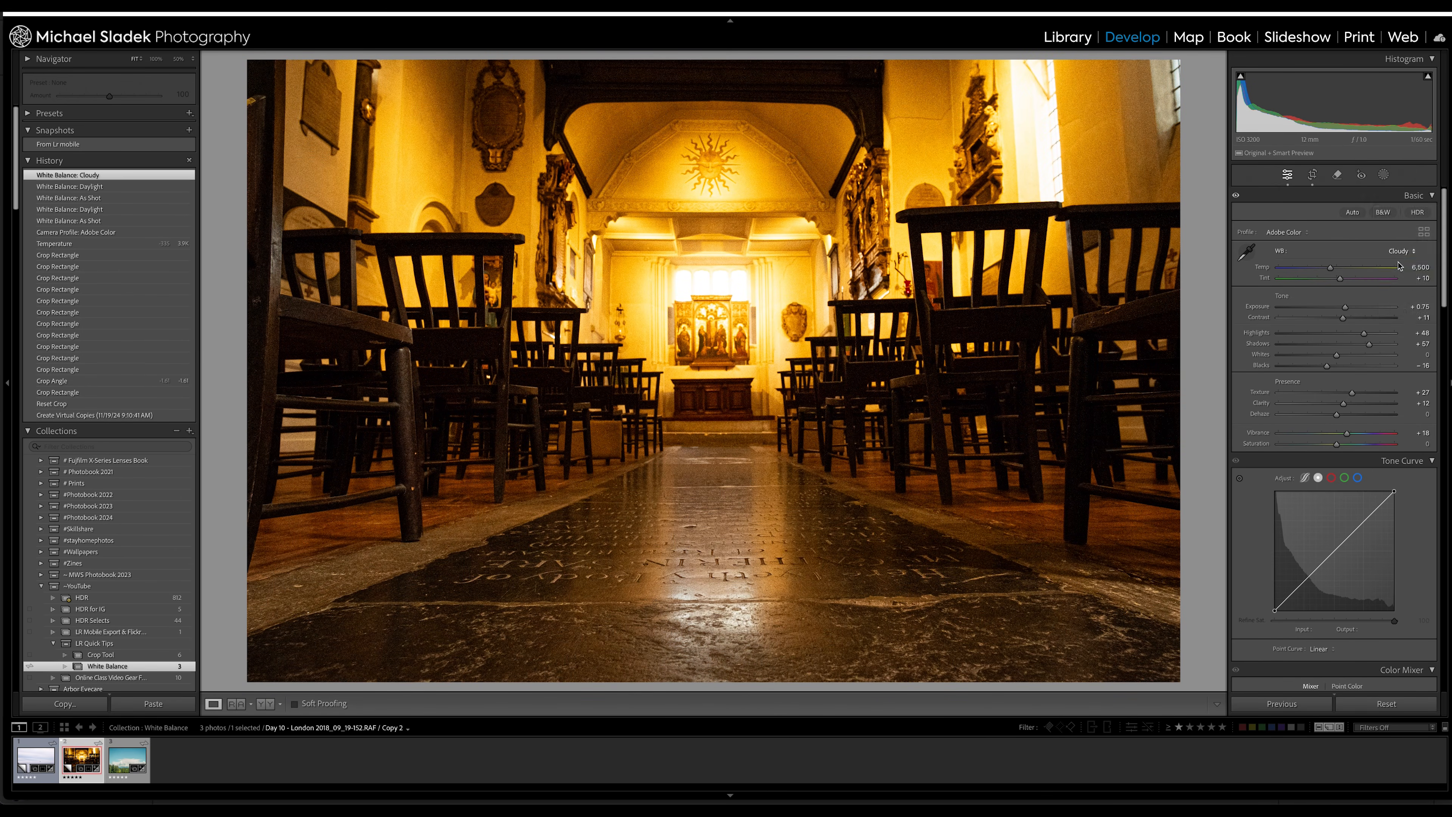
Try the Tungsten, Fluorescent and Flash white balance presets on the church photo and return it to As Shot.
left_click(1402, 249)
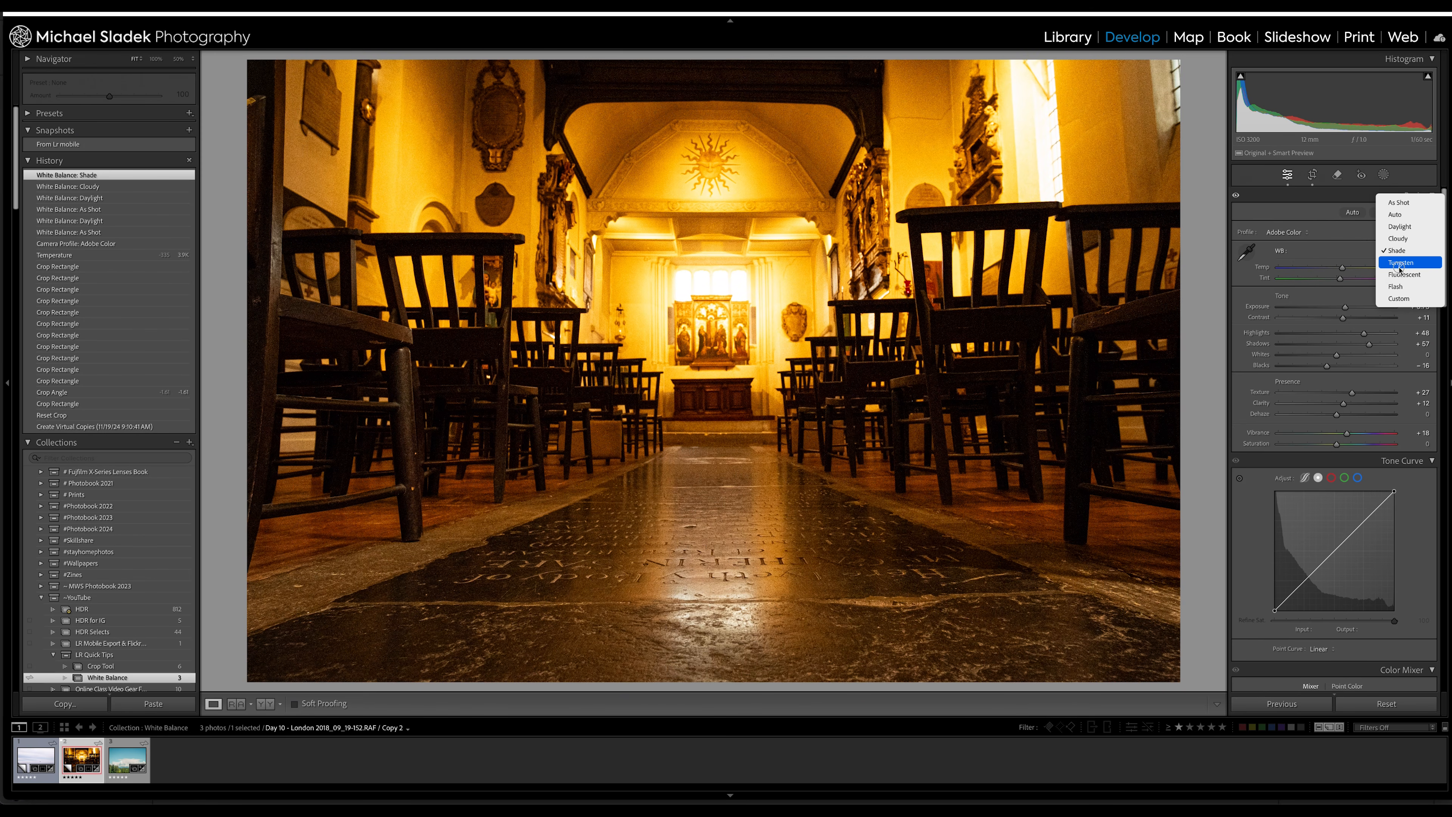
left_click(1398, 266)
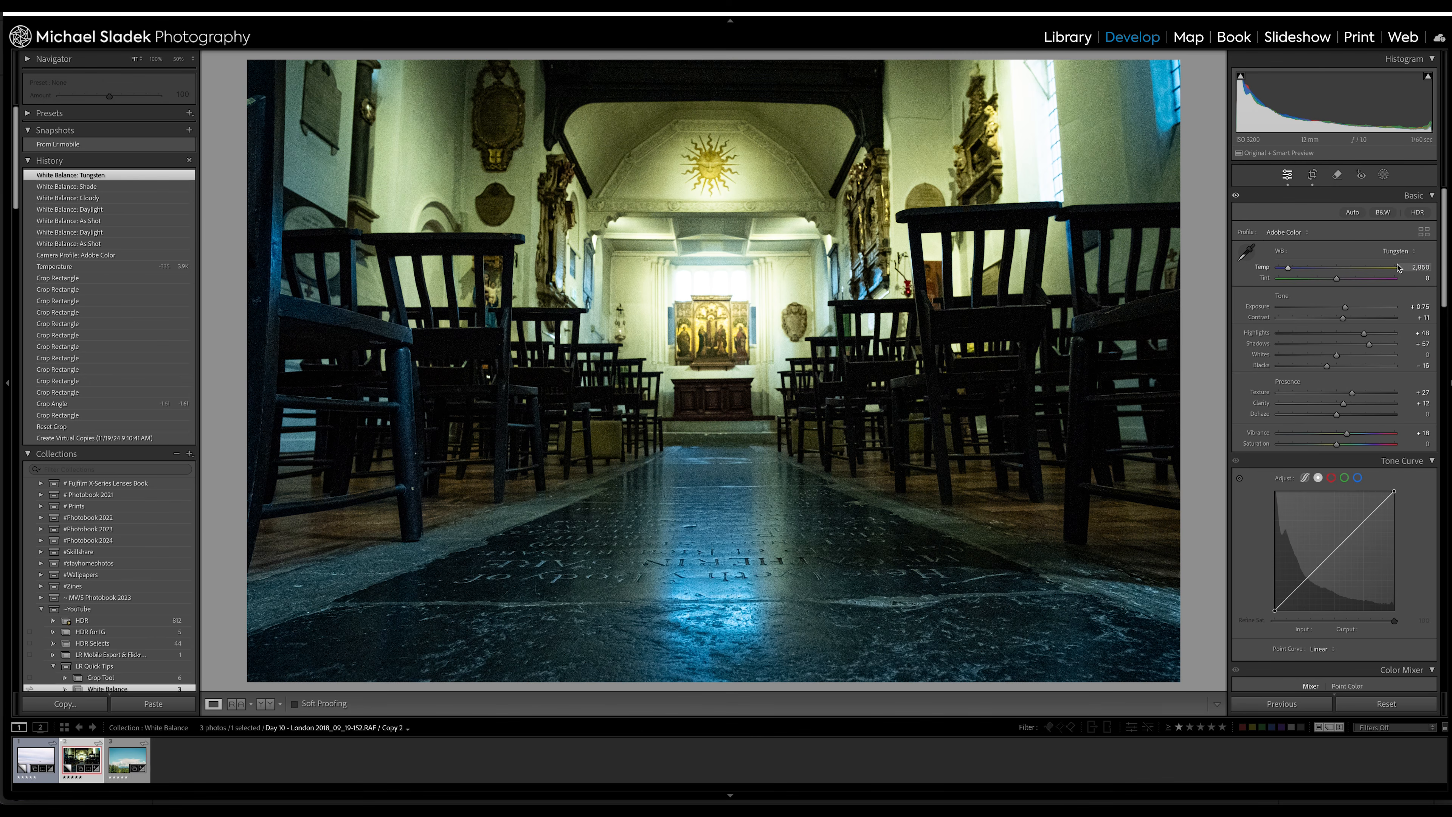
left_click(1400, 250)
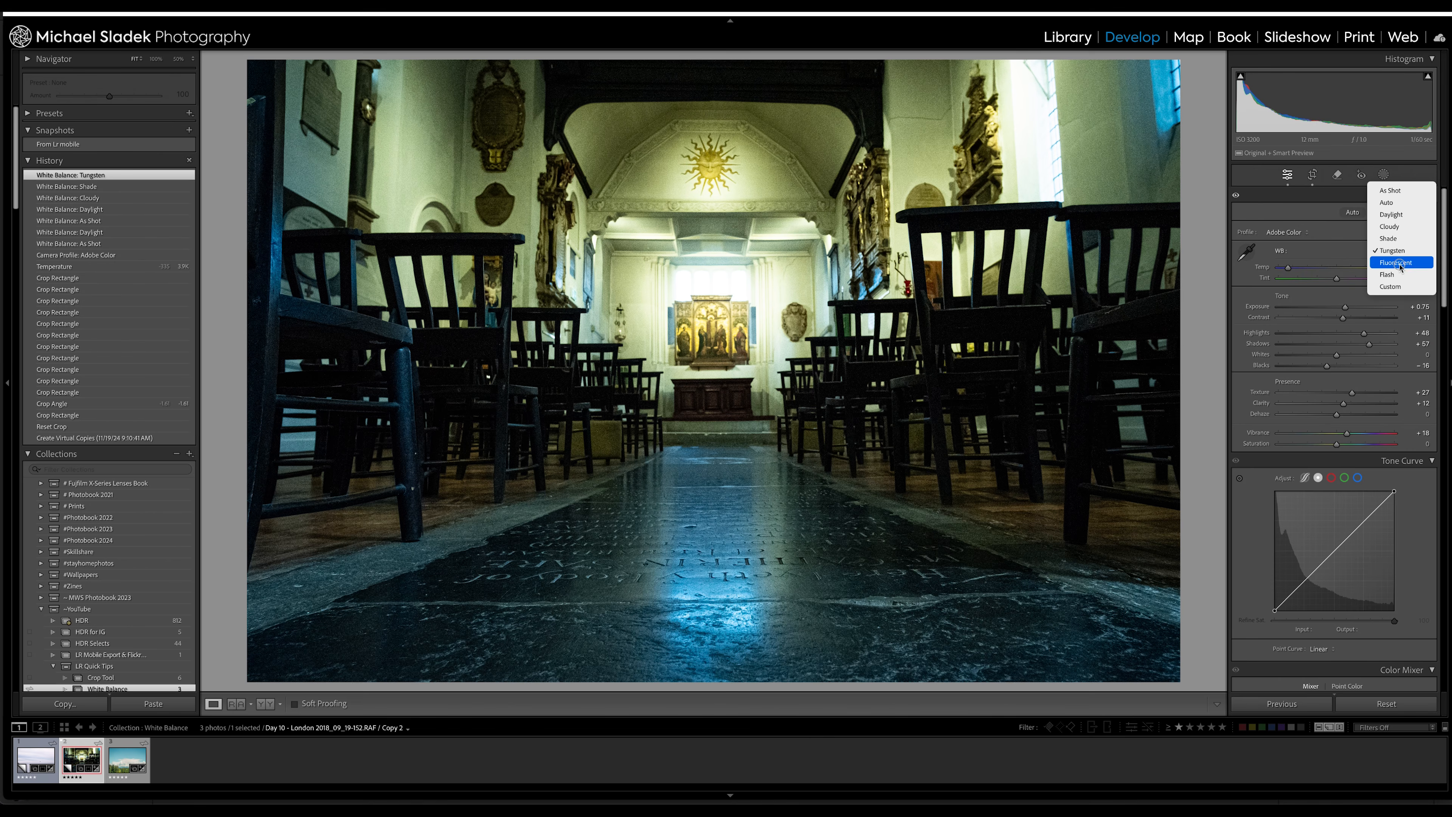
left_click(1401, 267)
left_click(1401, 251)
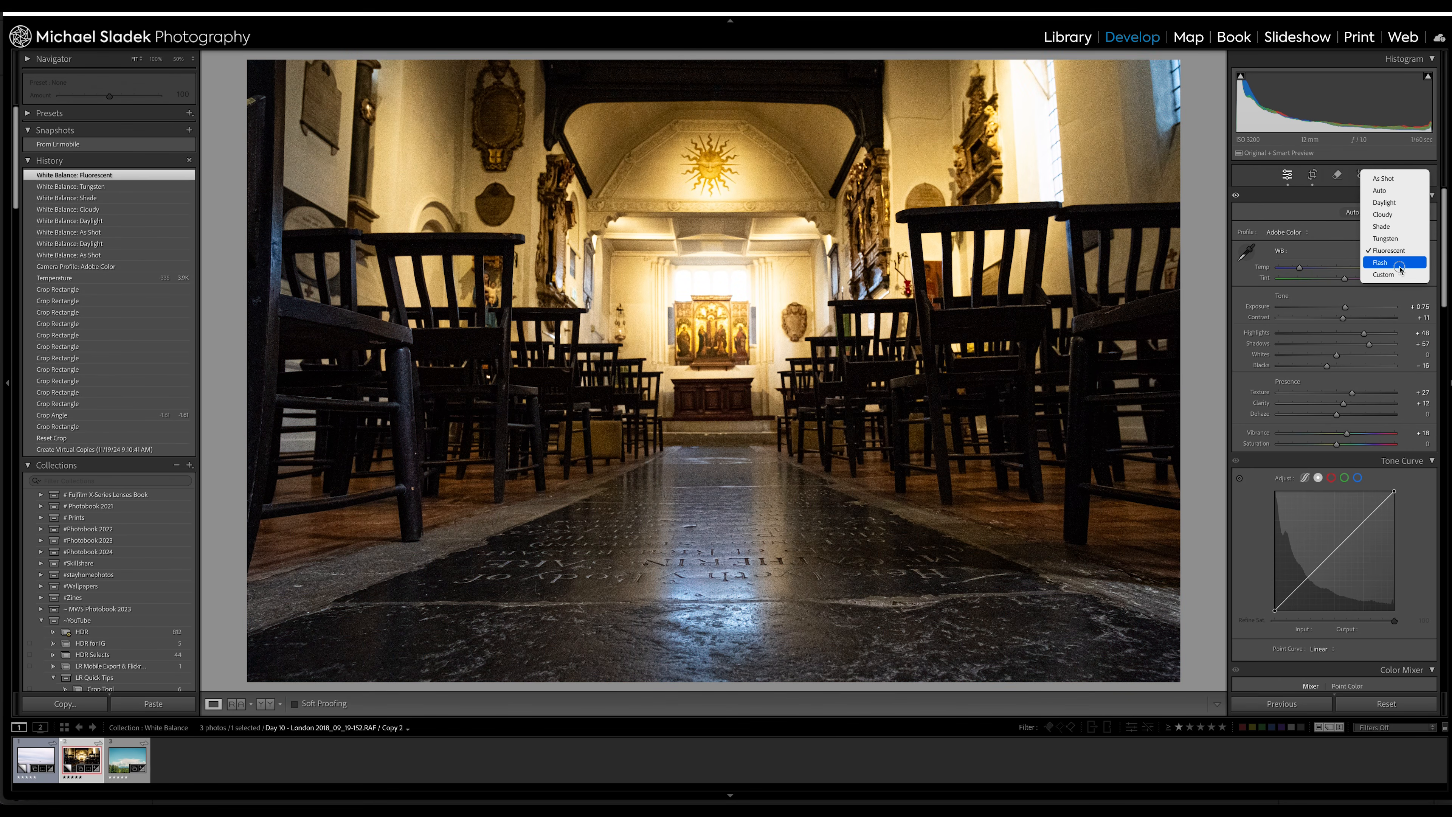
left_click(1398, 264)
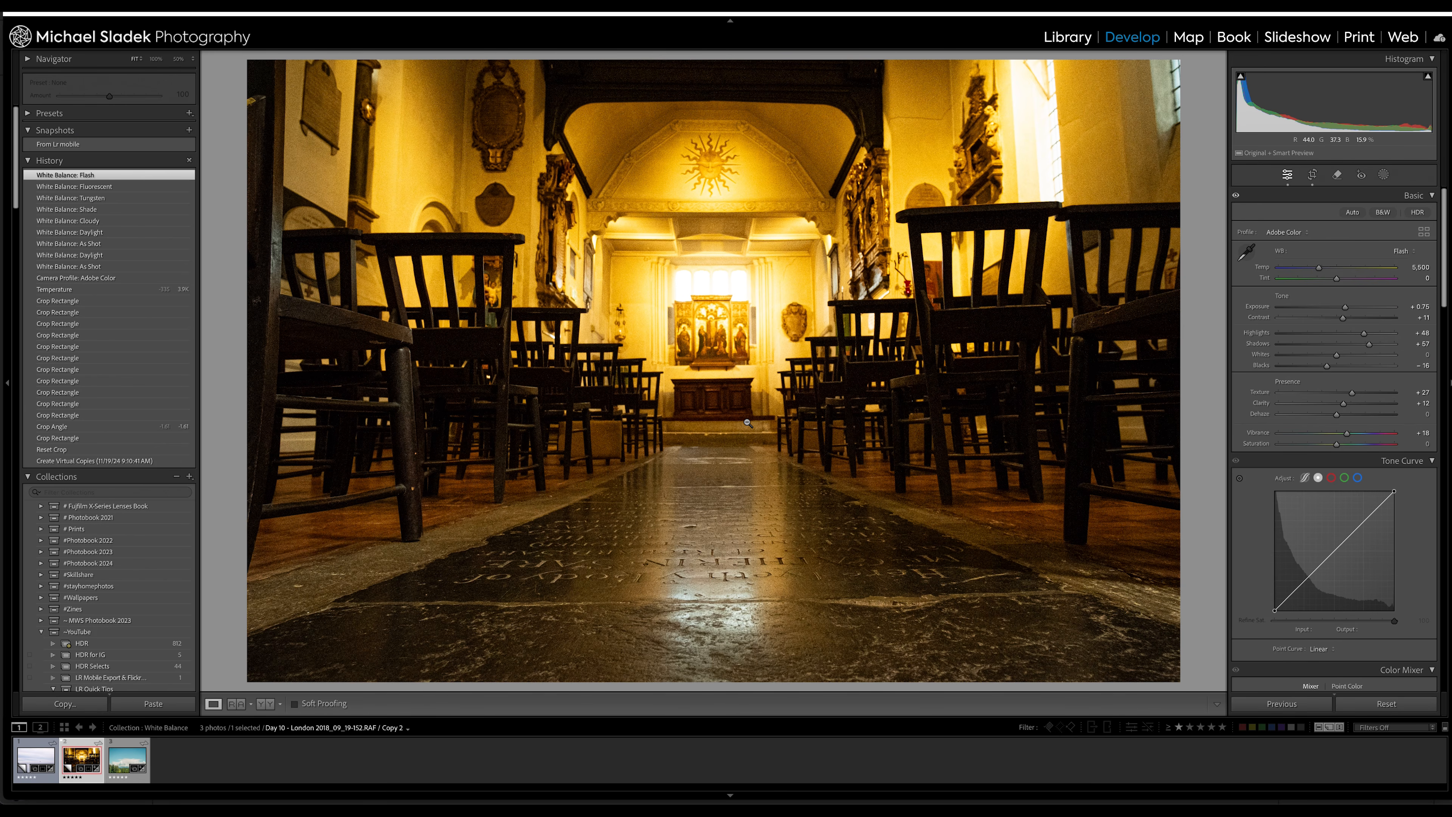
left_click(1410, 253)
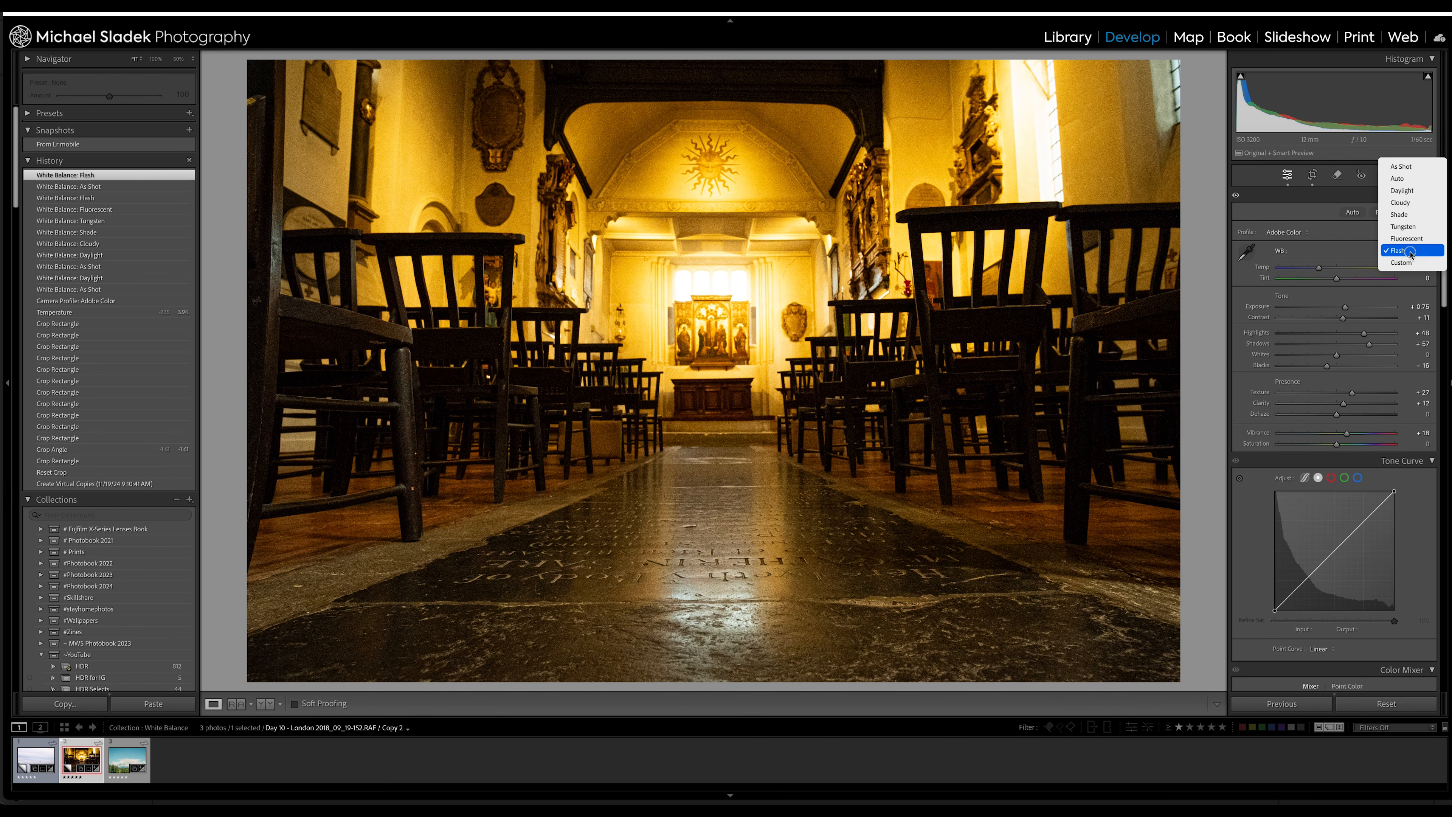
left_click(1400, 166)
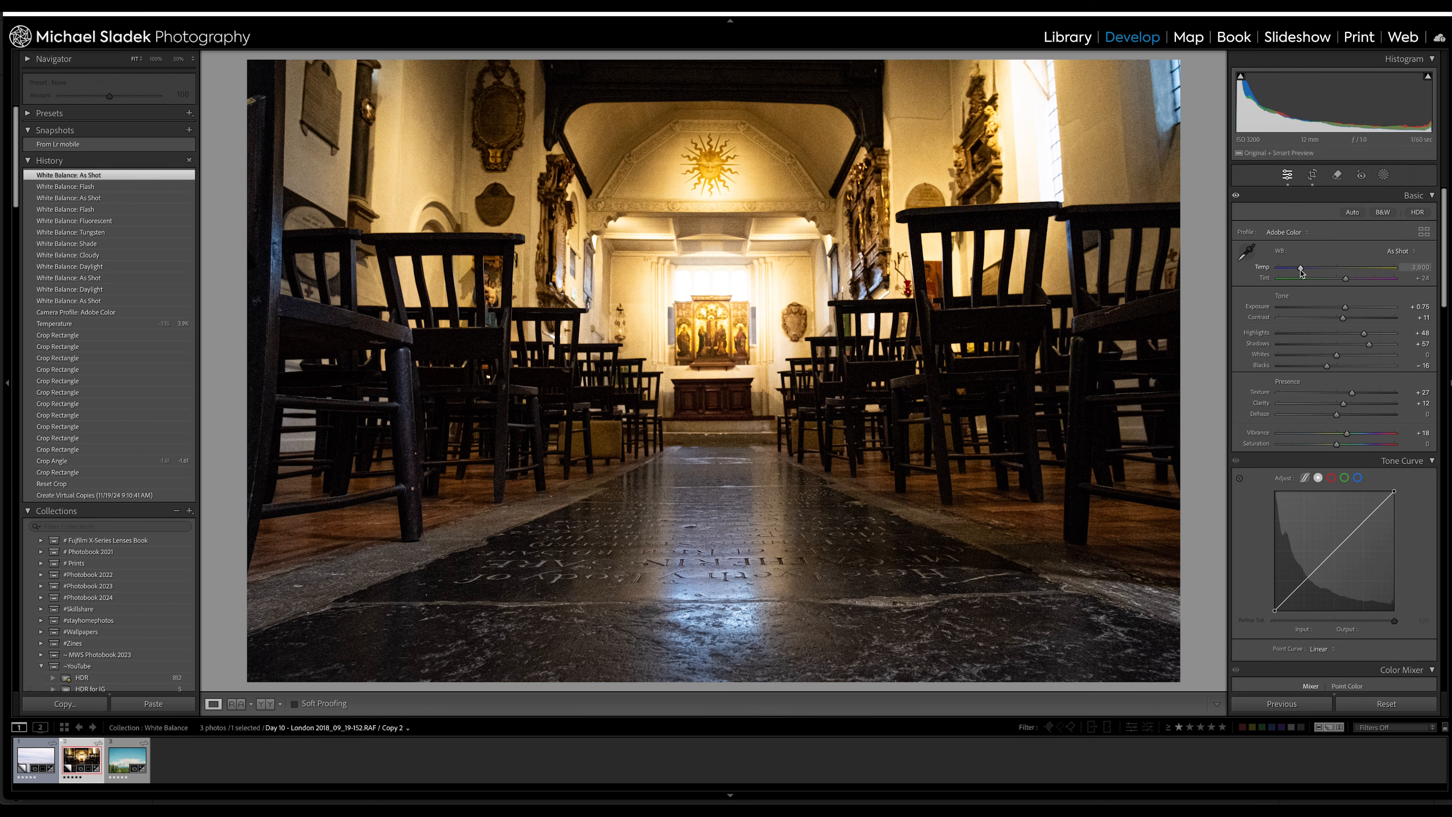
Warm the church photo by setting Temp to 5,166 and shift Tint to +30.
mouse_move(1300, 269)
left_mouse_down()
mouse_move(1409, 282)
mouse_move(1314, 278)
left_mouse_up()
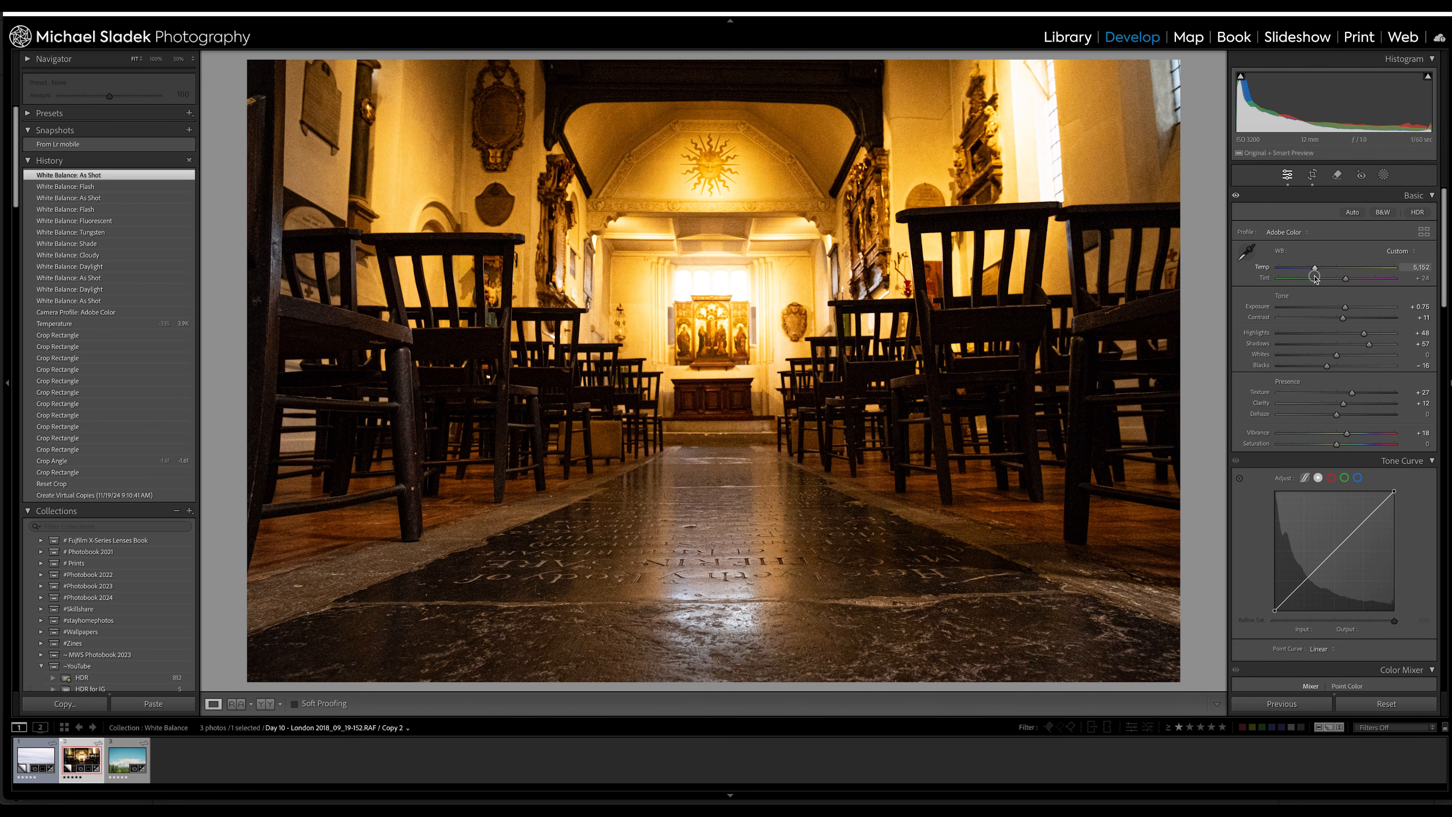
left_click_drag(1314, 278, 1315, 279)
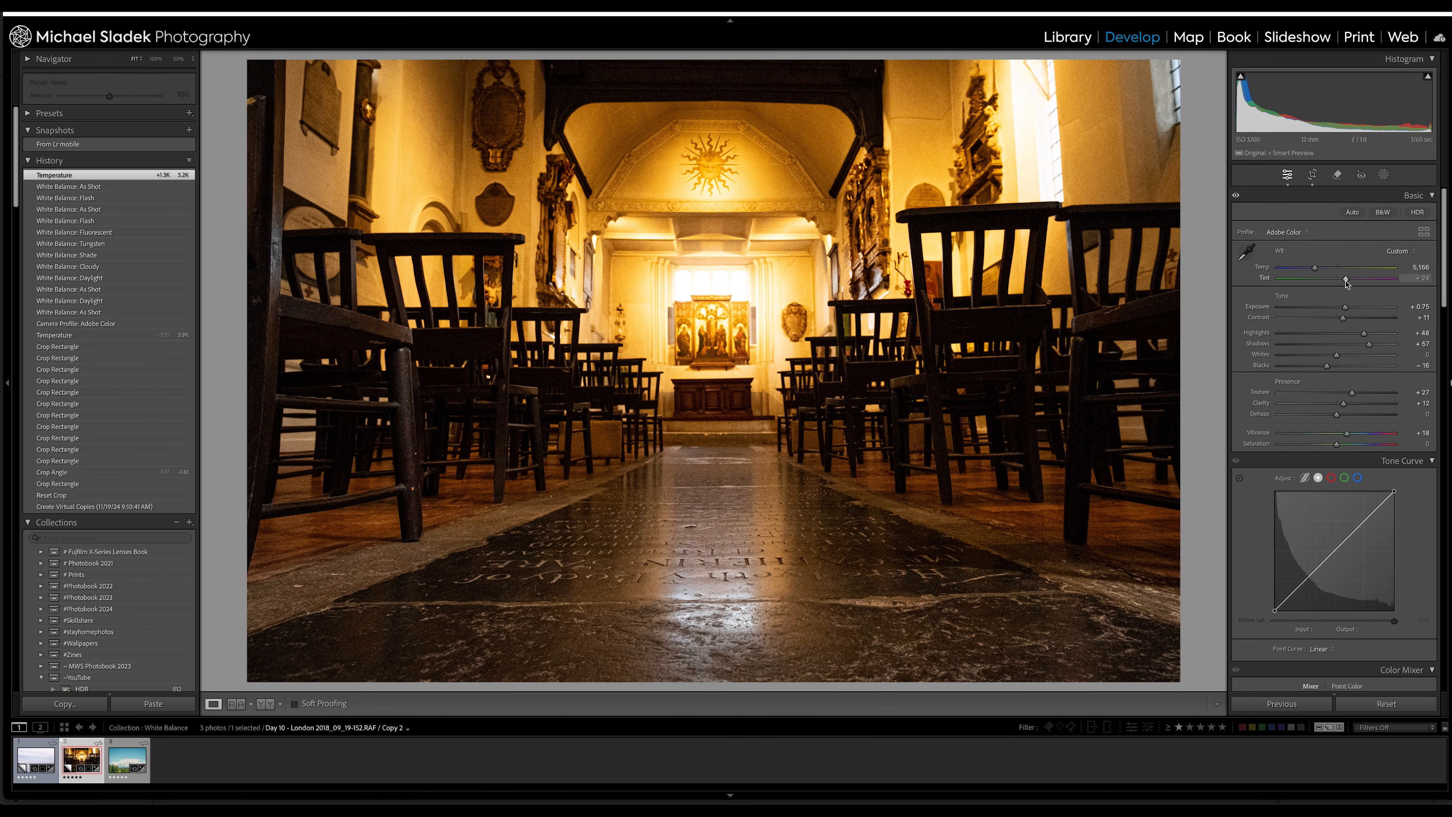
mouse_move(1345, 281)
left_mouse_down()
mouse_move(1359, 281)
mouse_move(1325, 280)
left_mouse_up()
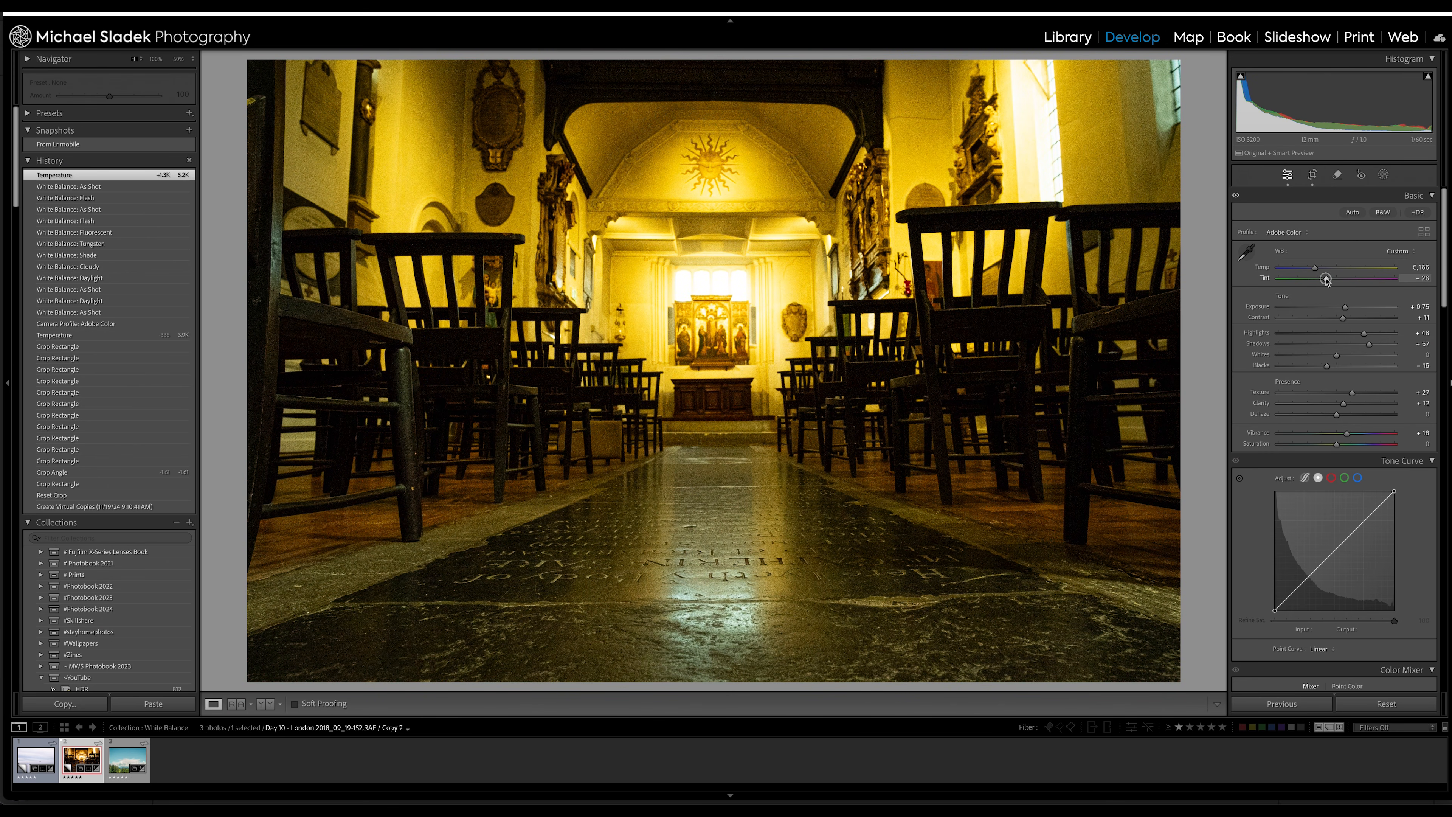
left_click_drag(1327, 280, 1347, 280)
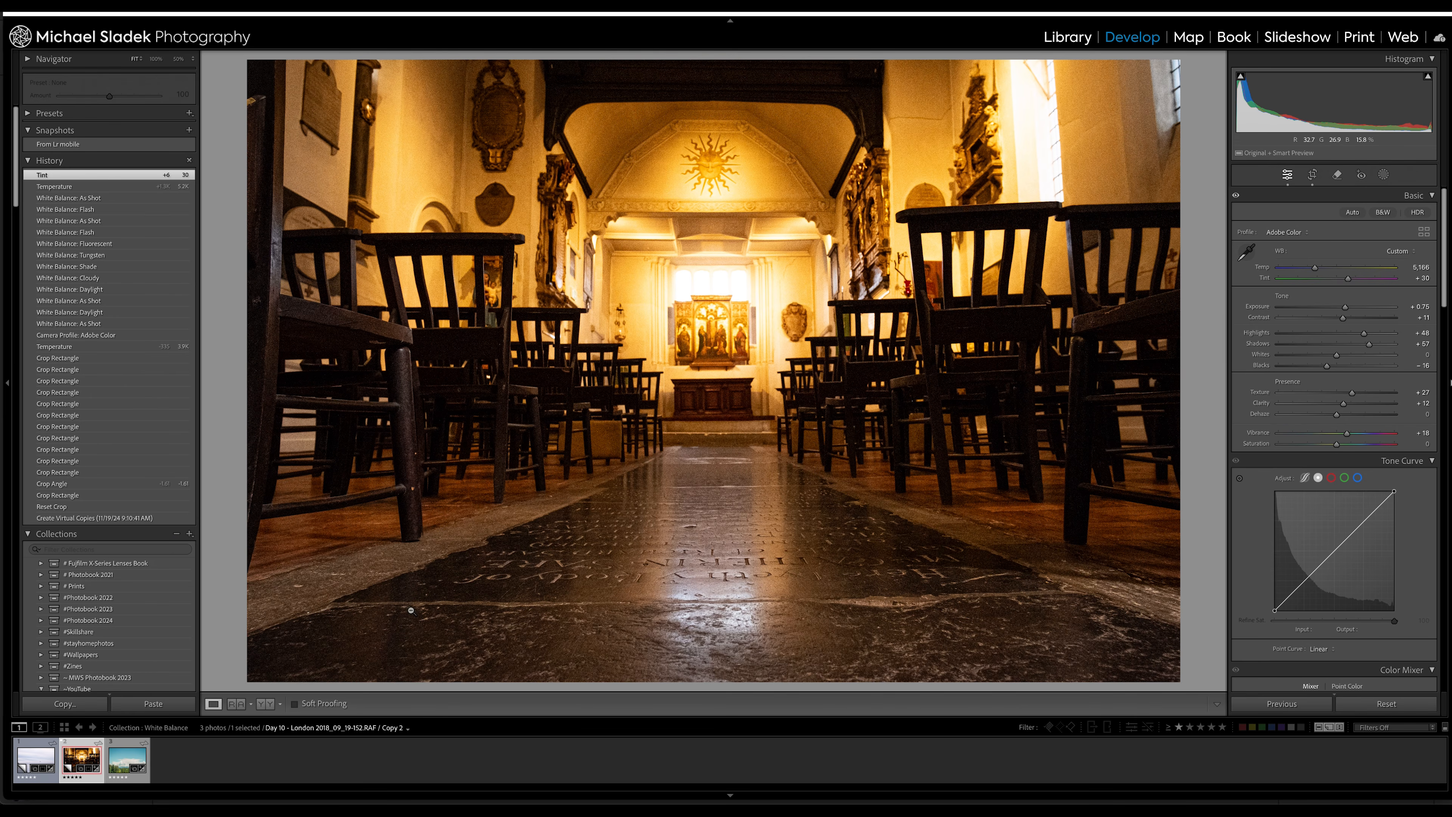
Open the foggy sailboat photo and cool it by setting Temp to 4,651 and Tint to +8.
left_click(23, 761)
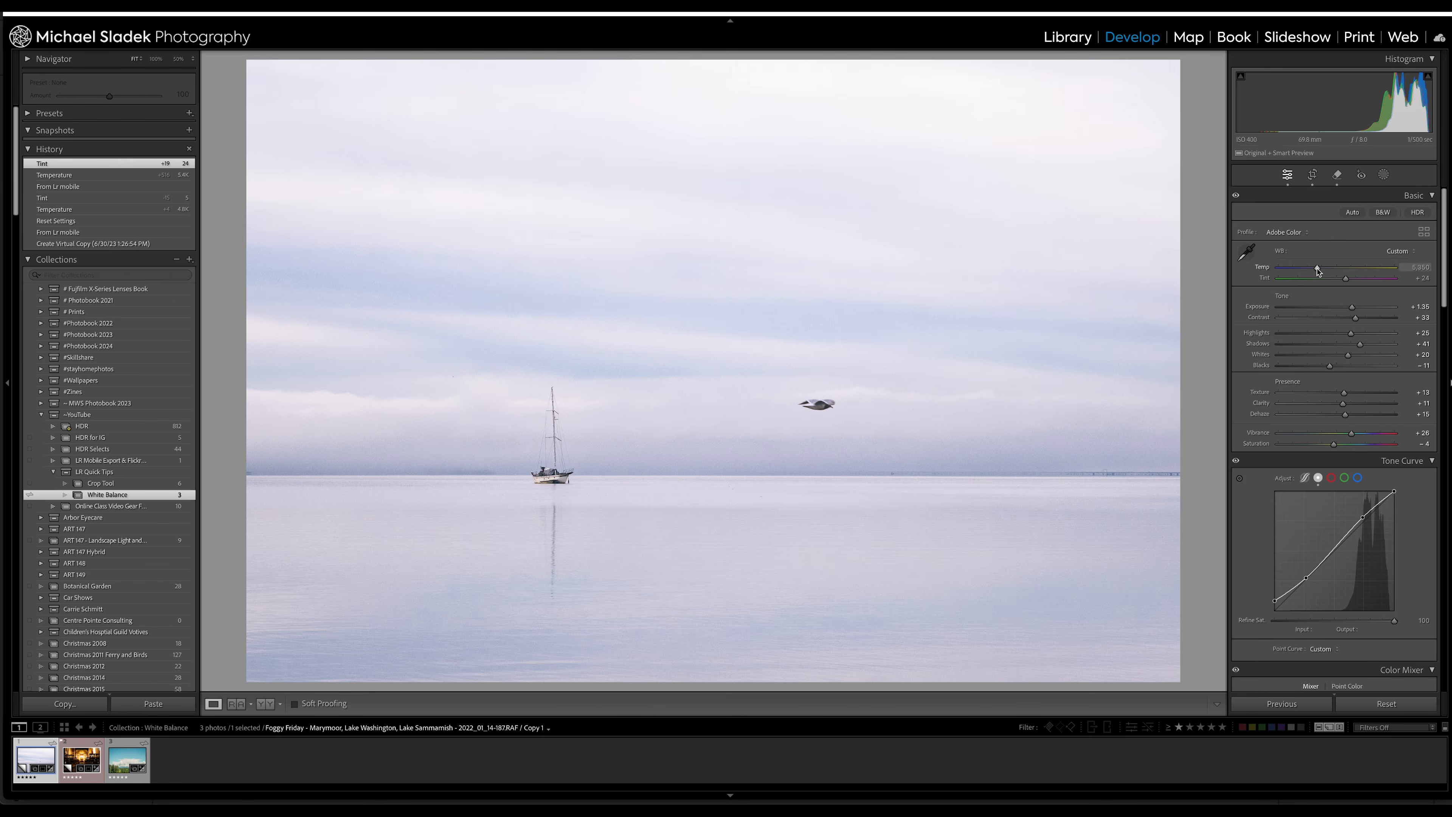
left_click_drag(1317, 270, 1309, 270)
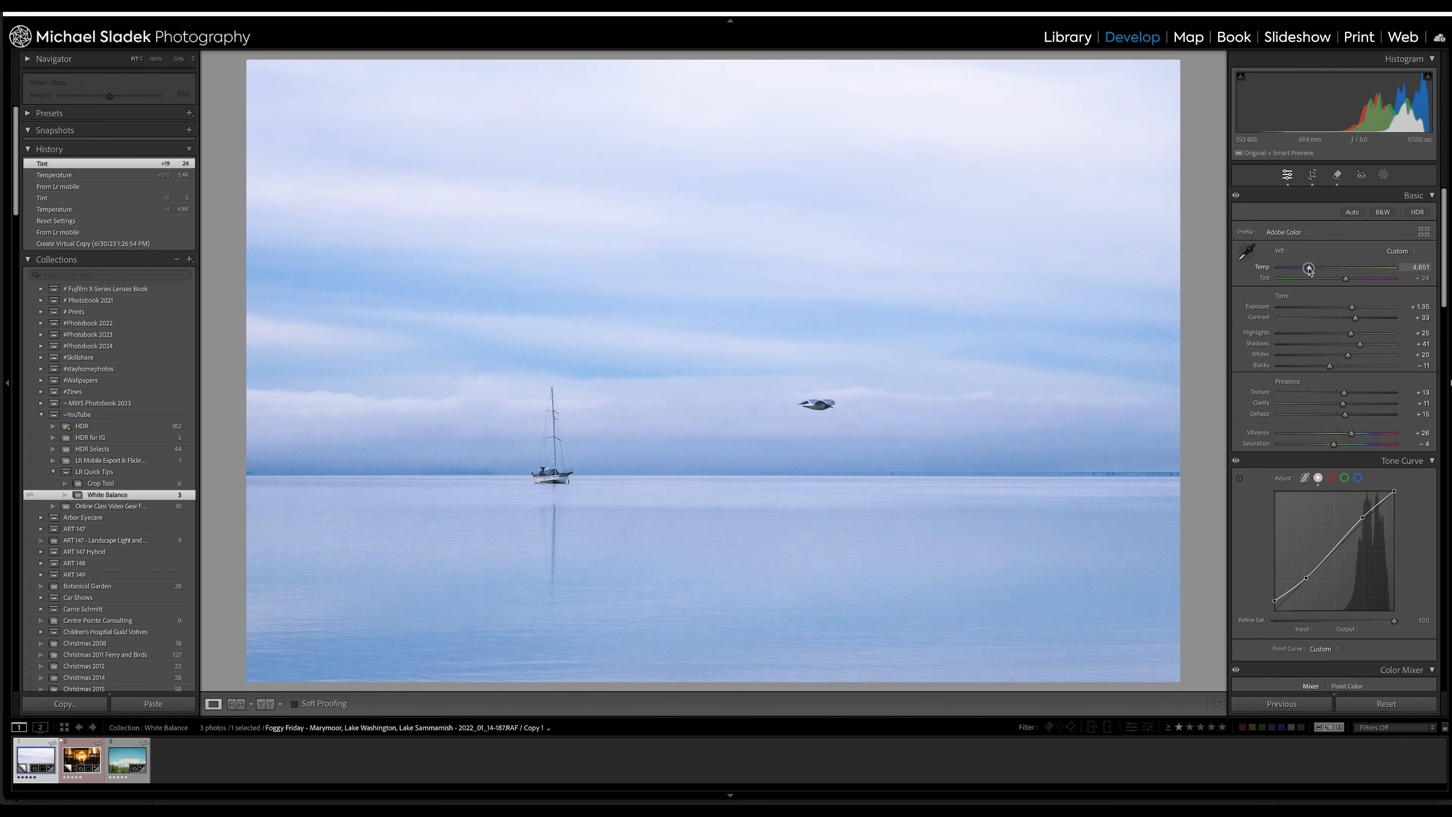
left_click_drag(1309, 270, 1310, 270)
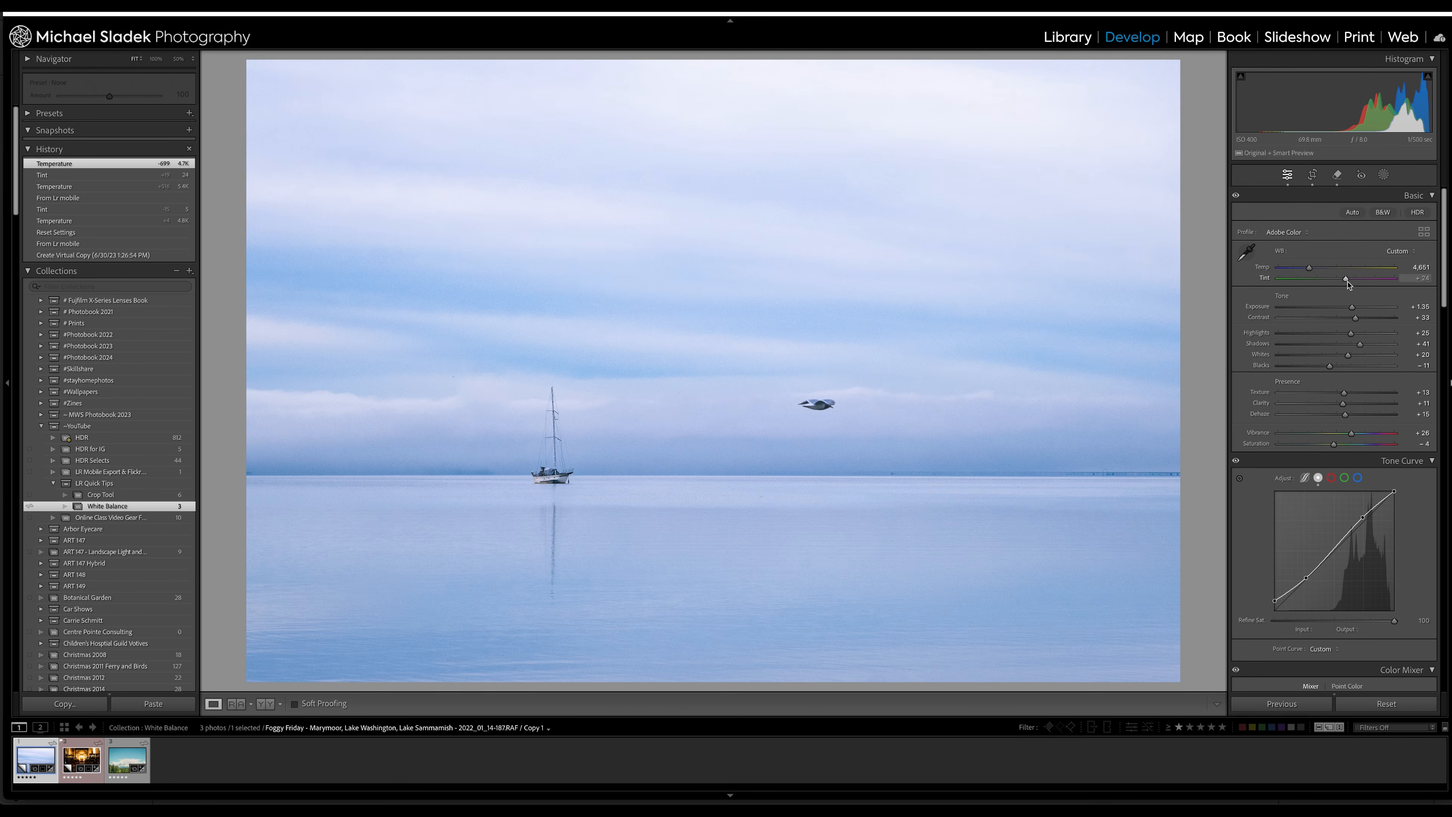
left_click_drag(1347, 279, 1338, 279)
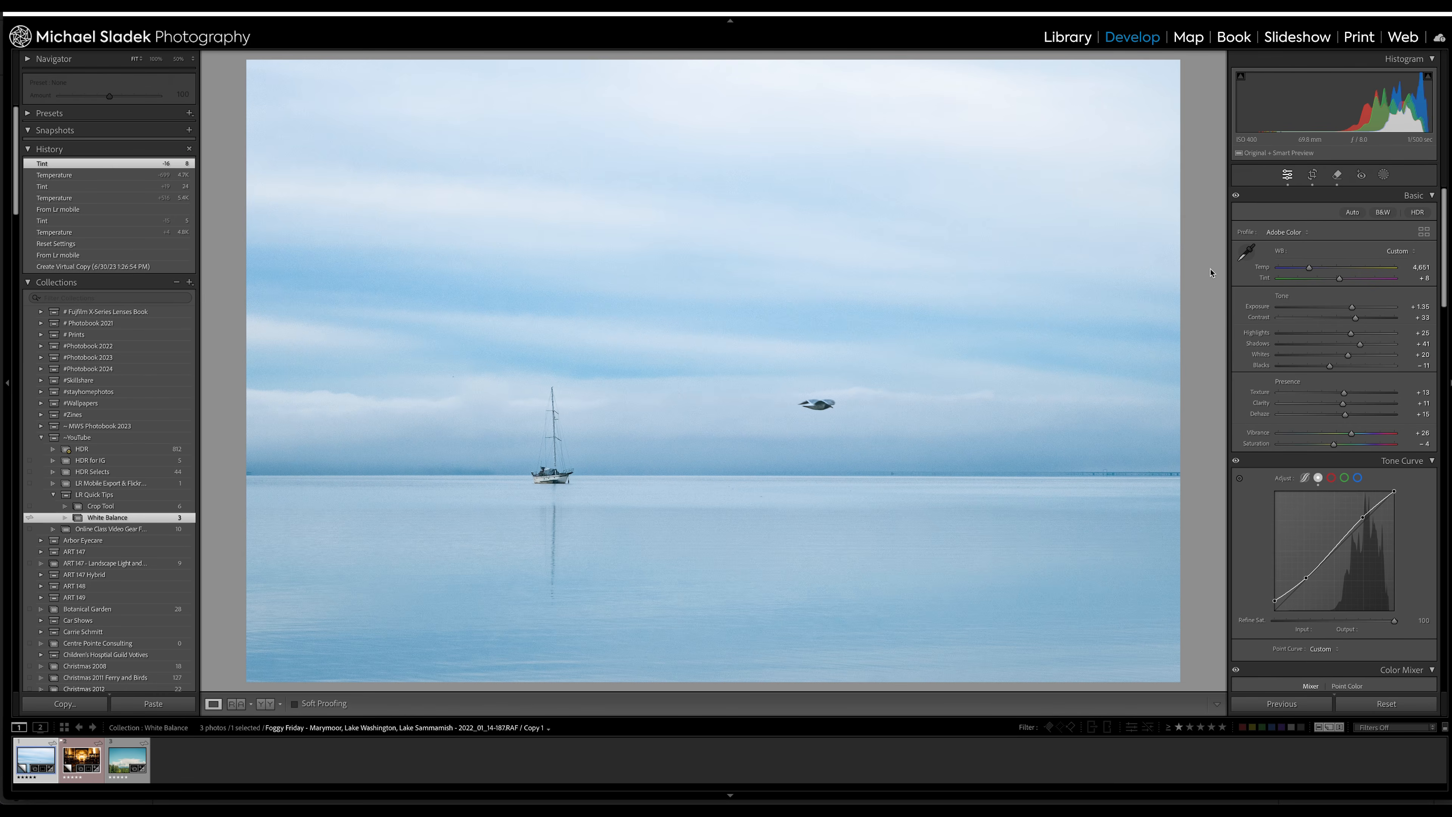
Sample the pale sky as neutral with the White Balance Selector and fine-tune to Temp 4,815 and Tint -1.
left_click(1245, 252)
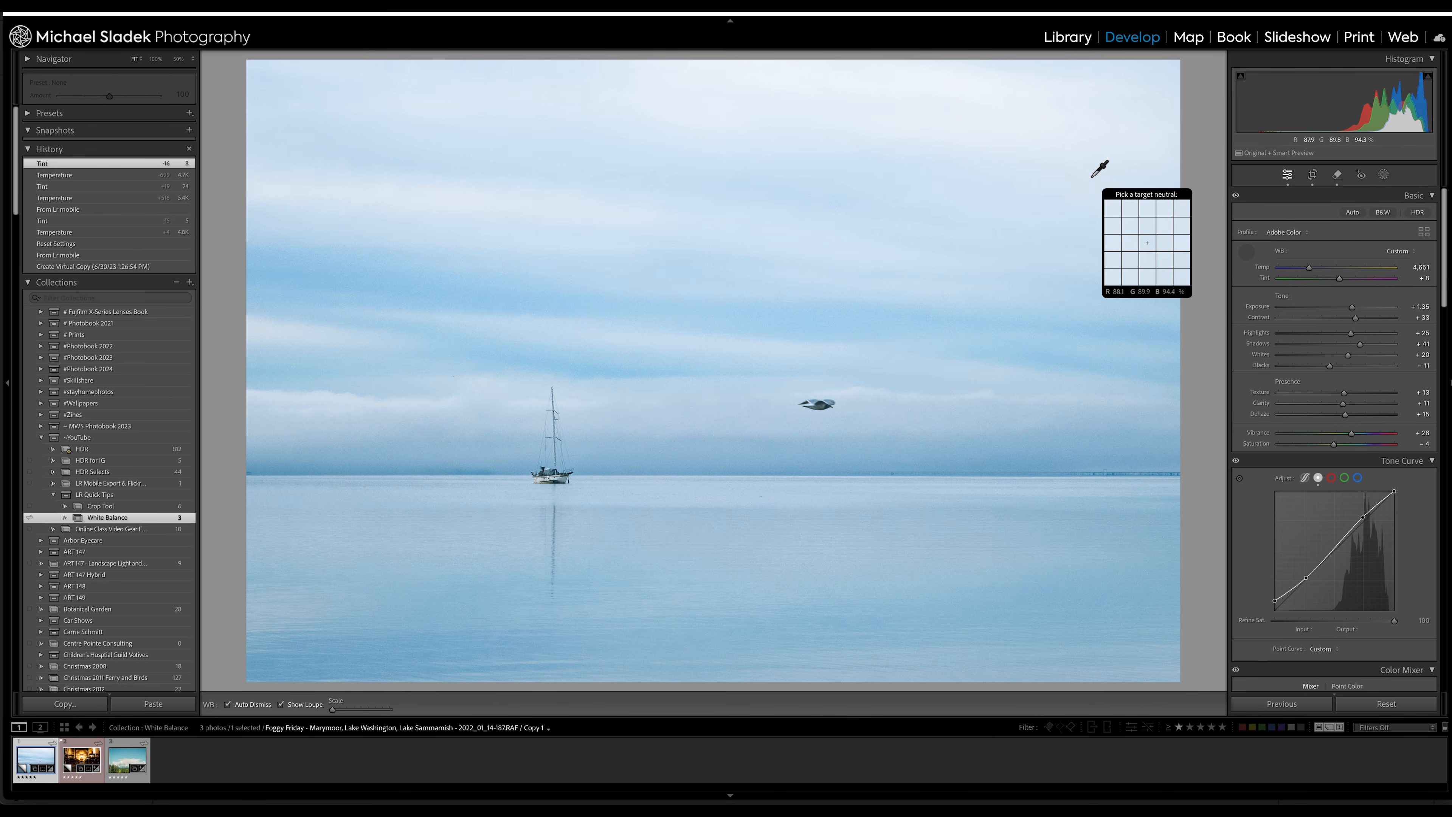
left_click(1091, 177)
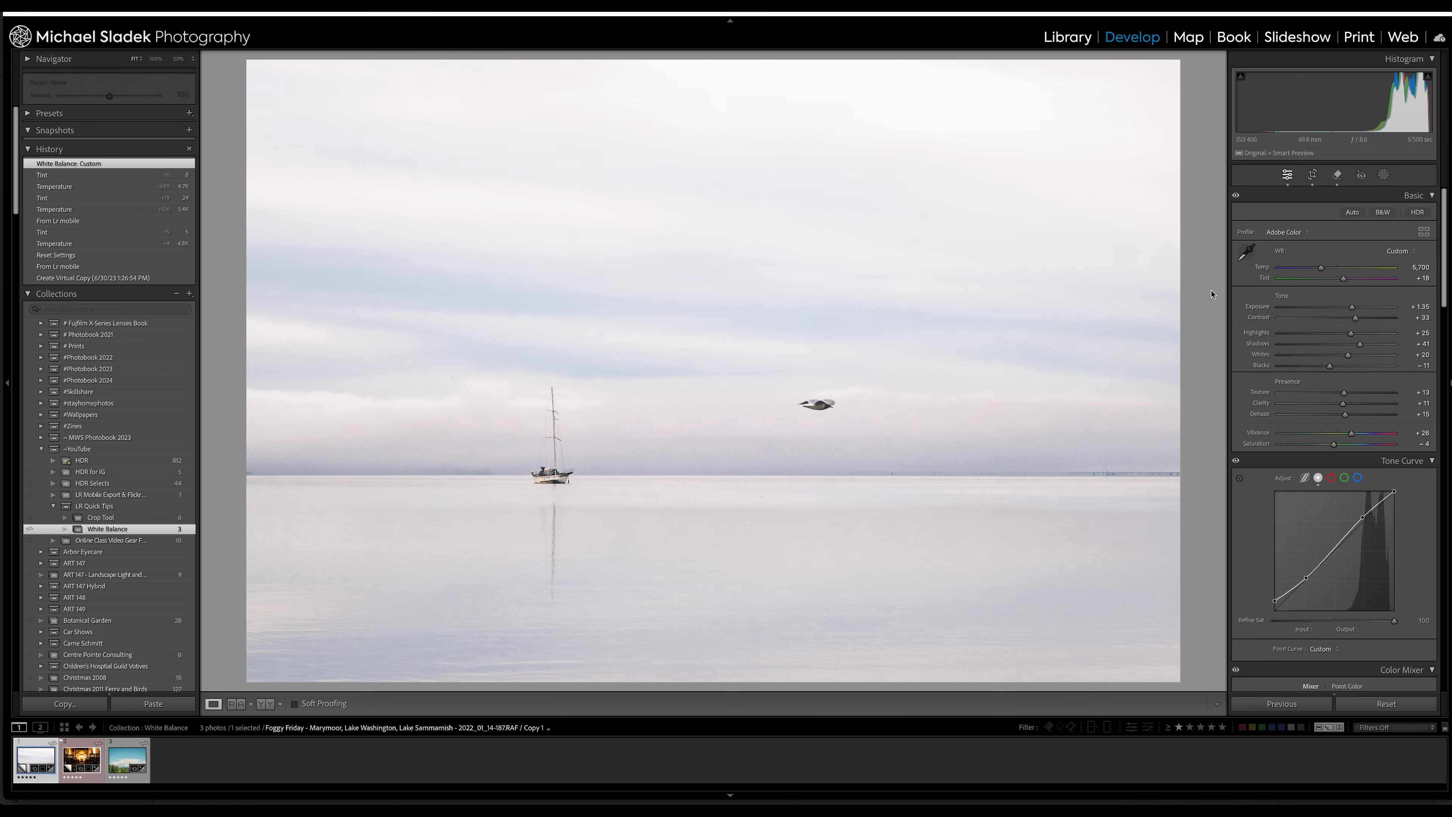
left_click_drag(1321, 267, 1334, 280)
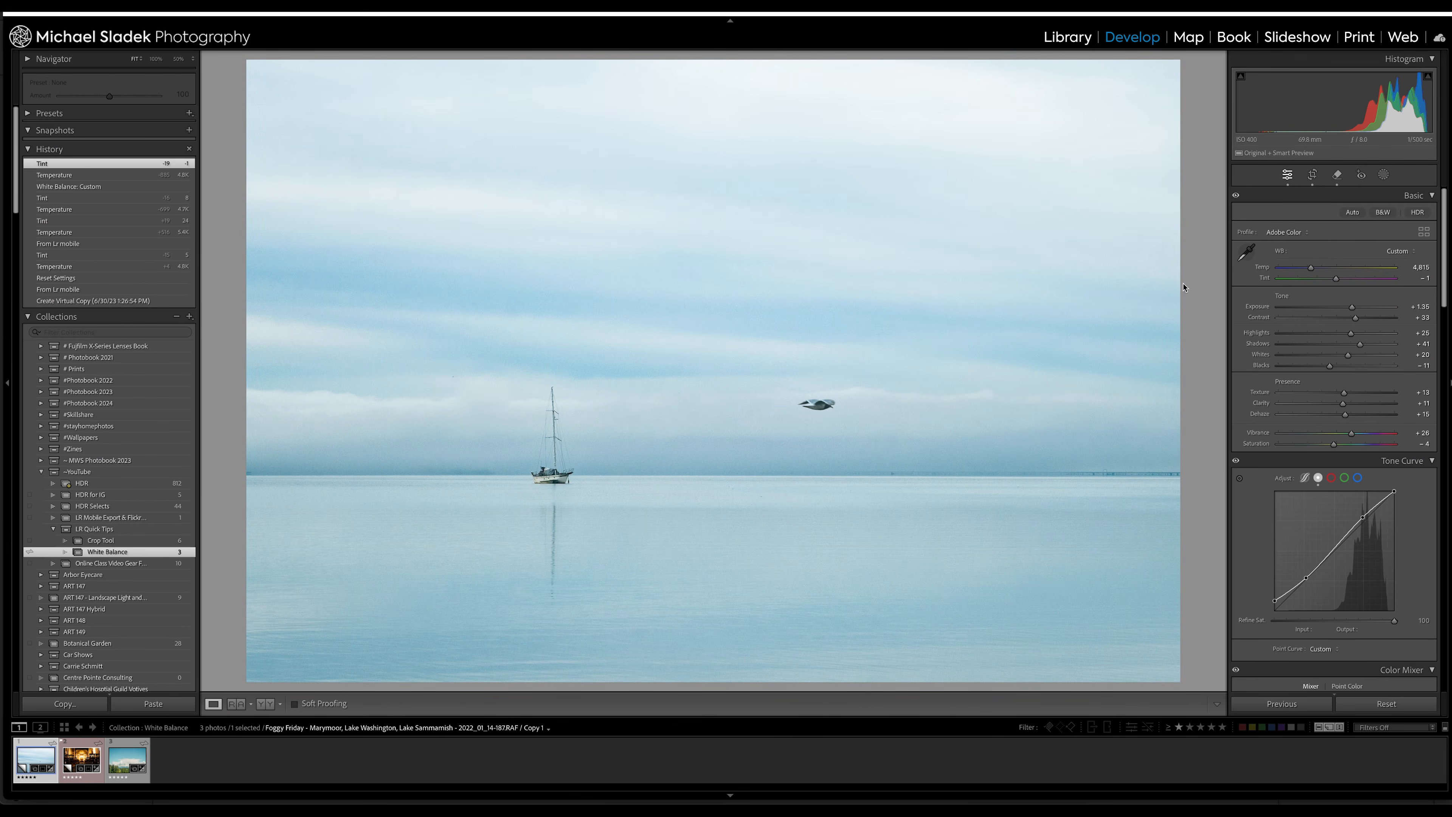